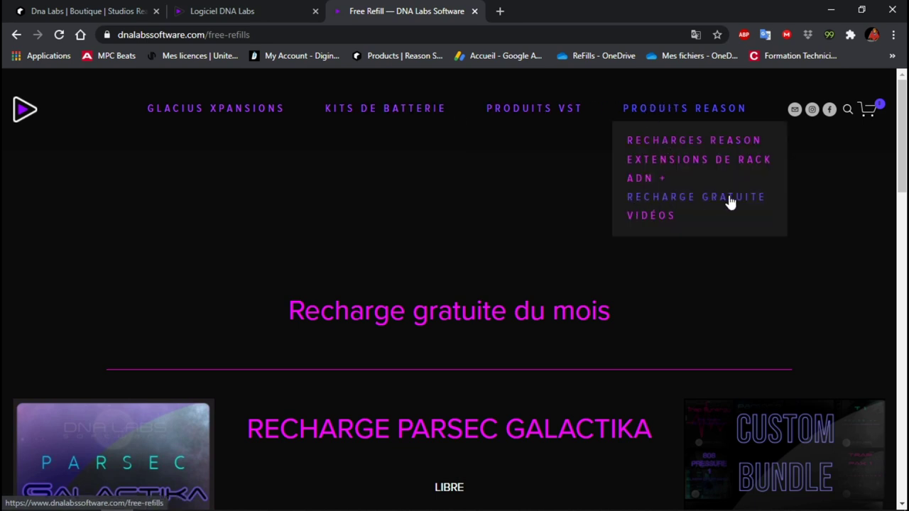
# Open the VST preset banks page of the DNA Labs shop and look through the sound banks on offer
pyautogui.moveTo(550, 116)
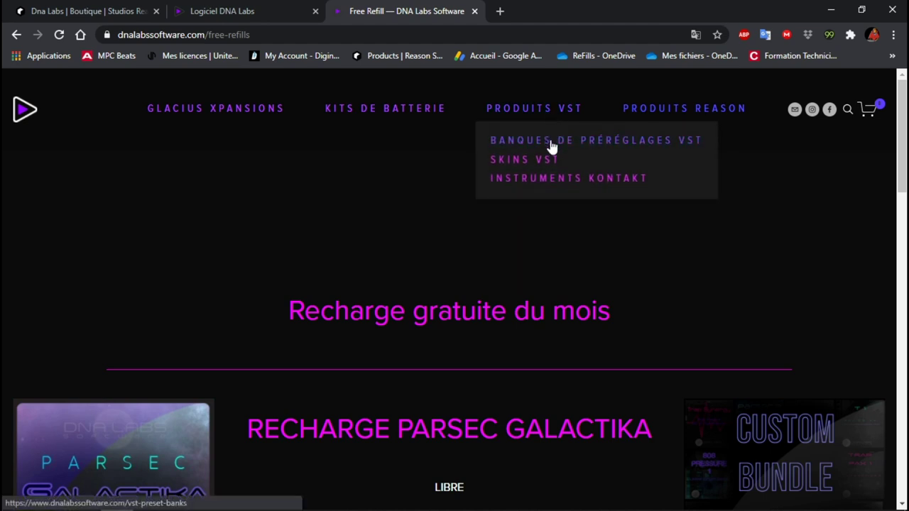
pyautogui.click(552, 146)
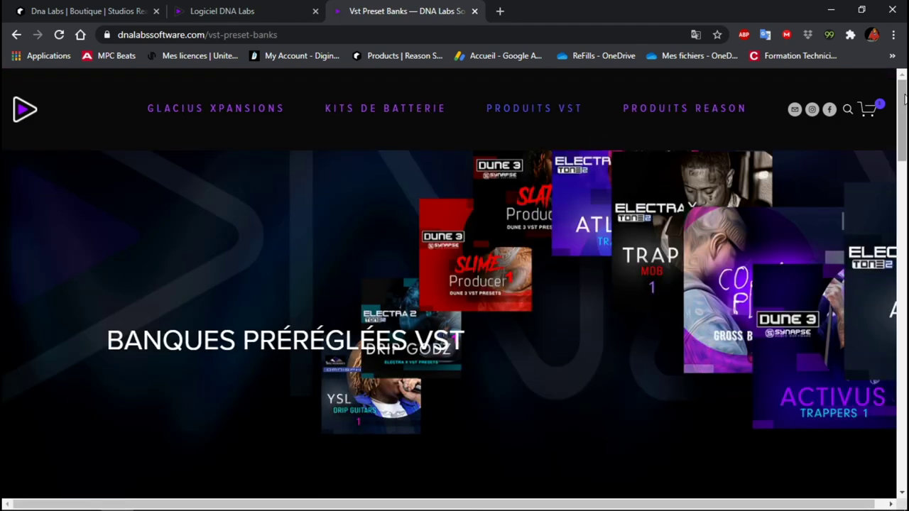
pyautogui.scroll(-6, 906, 102)
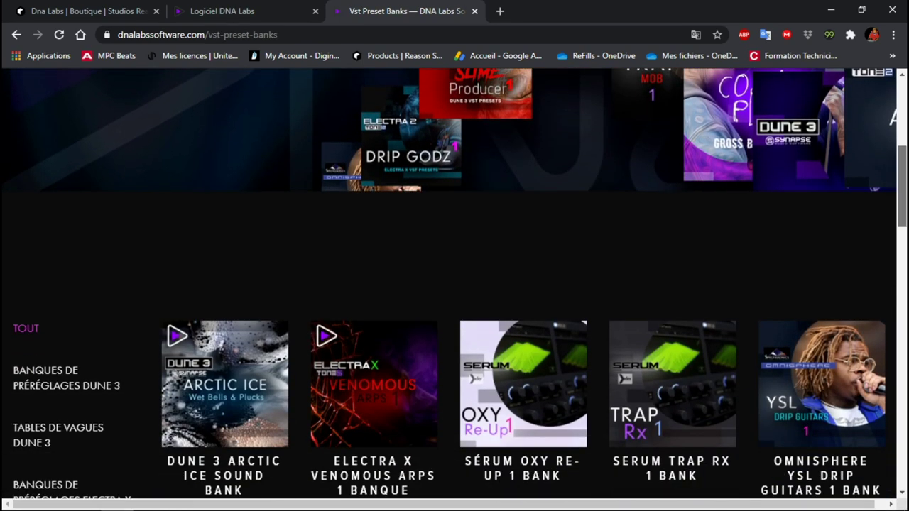
pyautogui.scroll(-2, 455, 284)
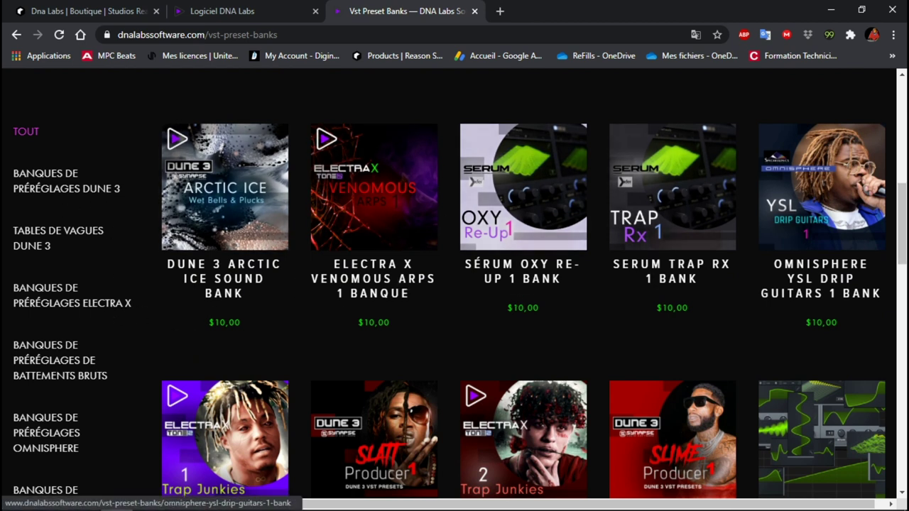
pyautogui.scroll(-5, 906, 202)
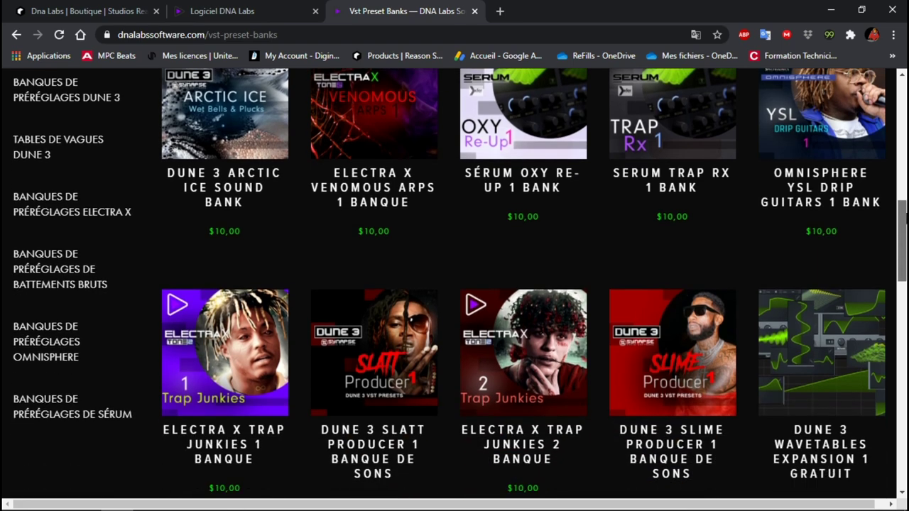
pyautogui.scroll(-5, 905, 327)
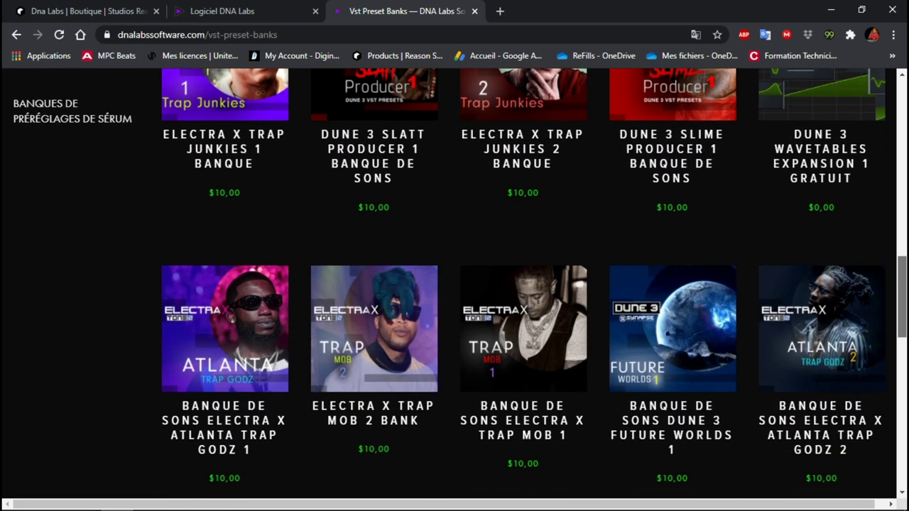
pyautogui.scroll(-2, 904, 327)
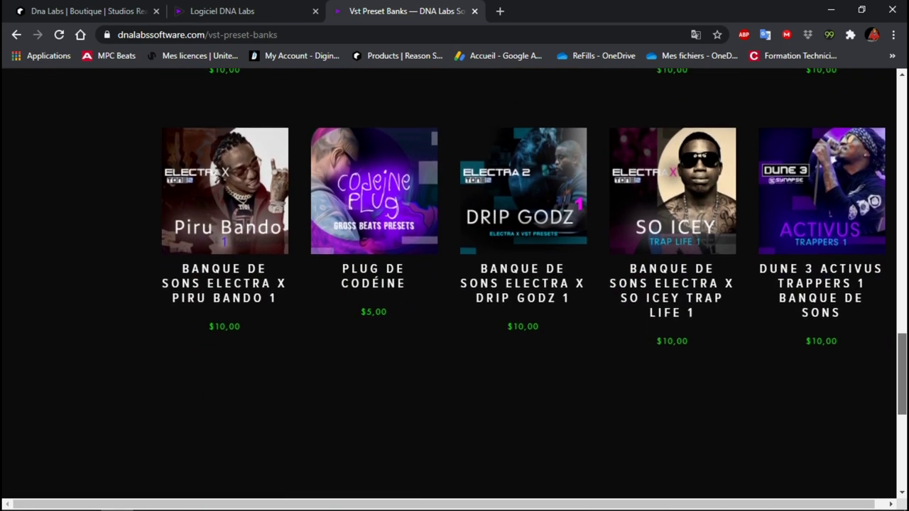
pyautogui.scroll(2, 905, 327)
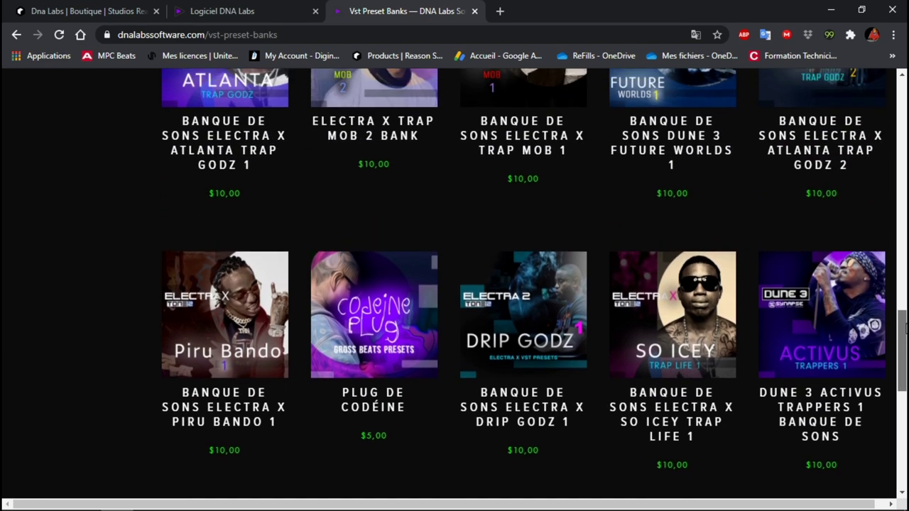
pyautogui.scroll(4, 905, 327)
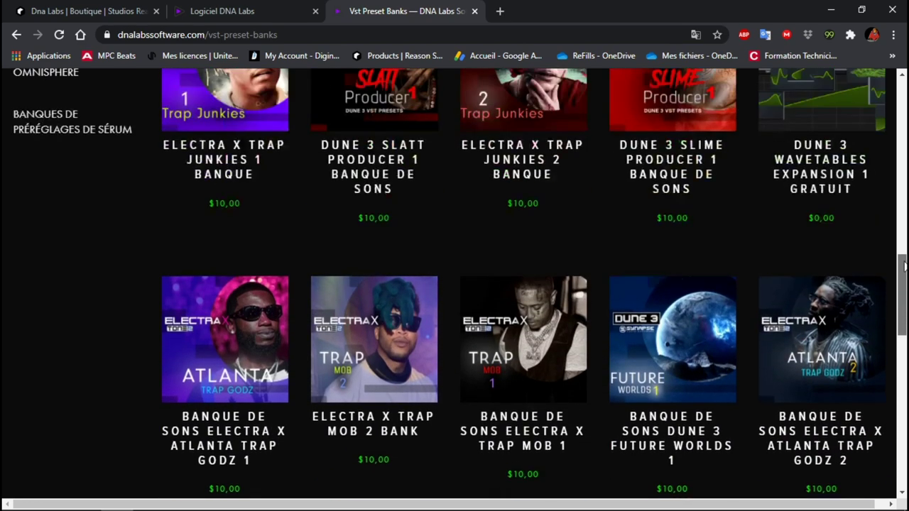
pyautogui.moveTo(904, 265); pyautogui.dragTo(900, 113)
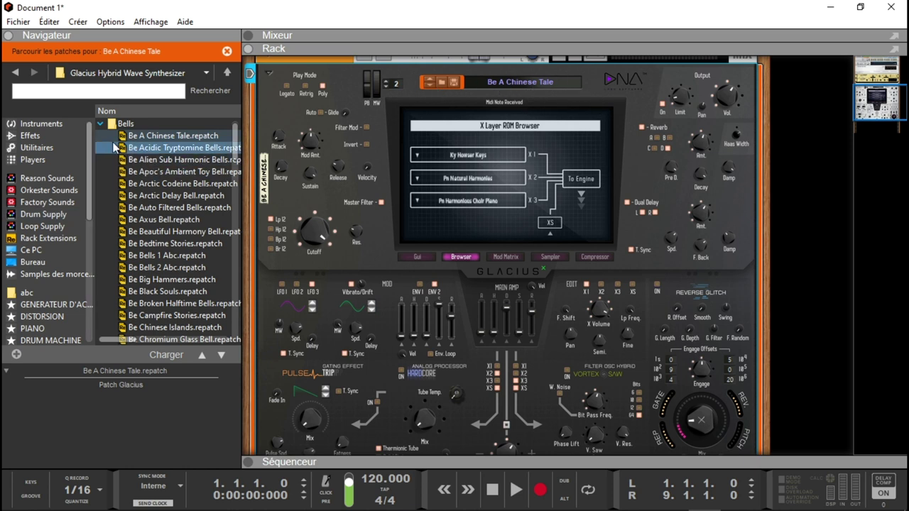
# In Reason, collapse the Bells folder of the Glacius patches and look over the patch categories from Basic onward
pyautogui.click(101, 124)
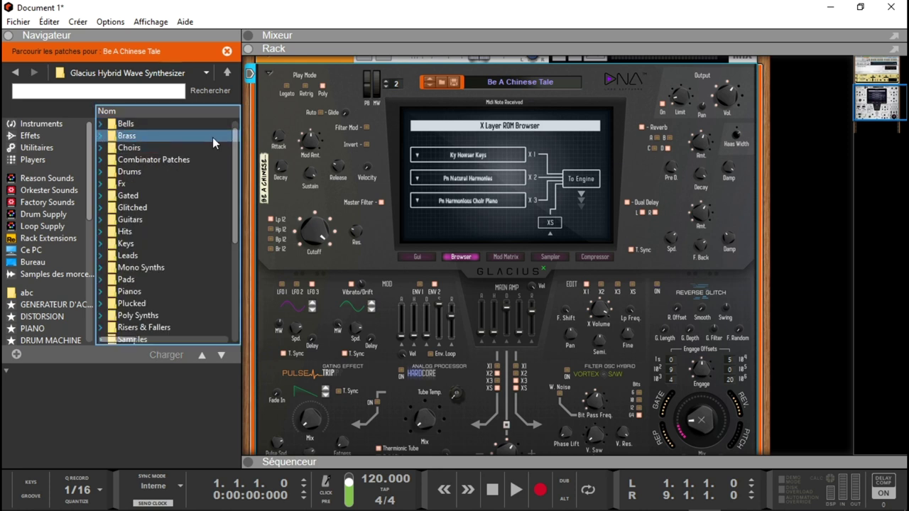
pyautogui.moveTo(238, 138); pyautogui.dragTo(254, 114)
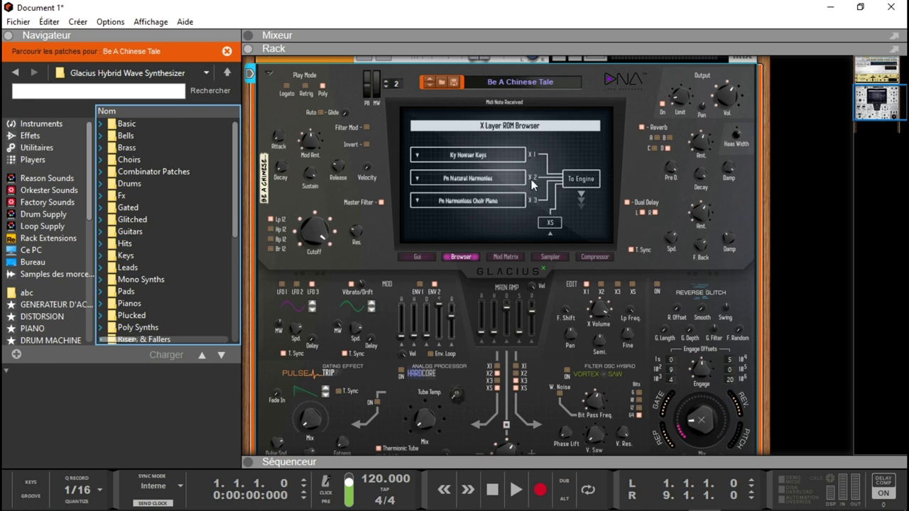
# Examine the sound categories available for the X1 layer in the ROM browser, from Analog Waves to WoodWind, without choosing one
pyautogui.click(464, 160)
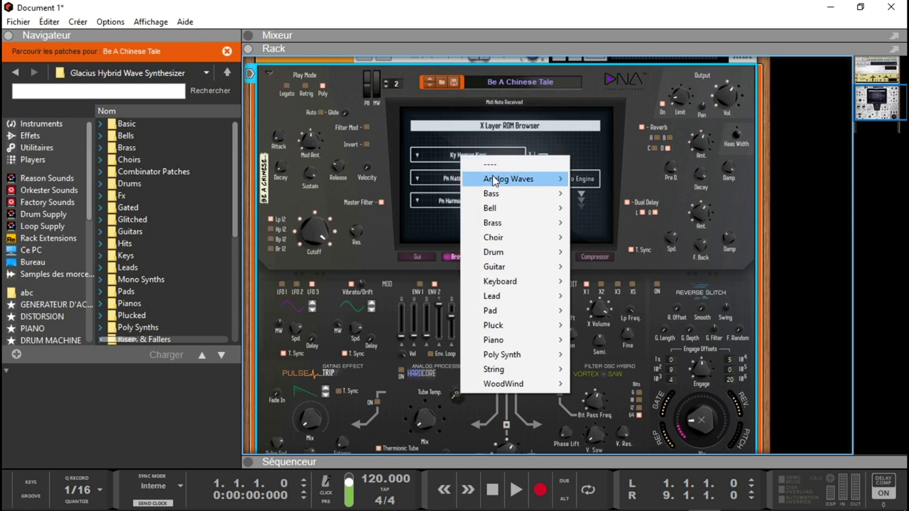
pyautogui.moveTo(494, 179)
pyautogui.click(513, 142)
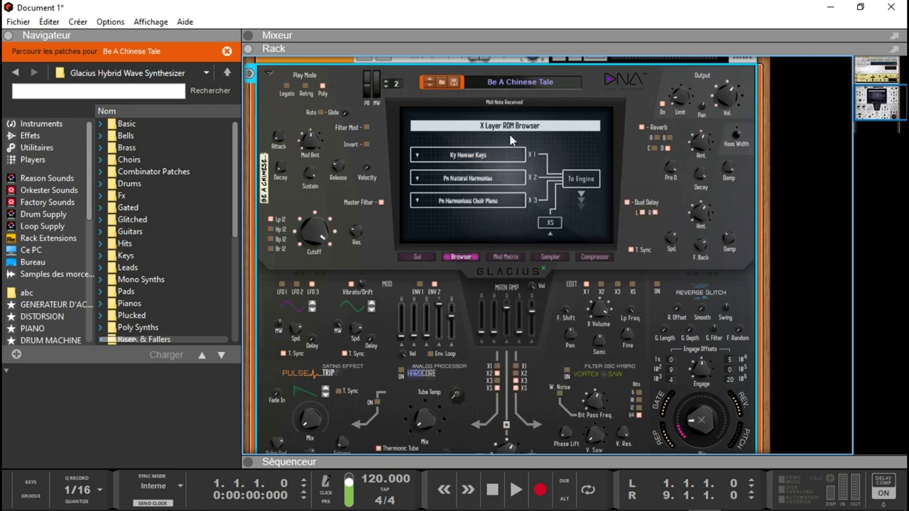
pyautogui.click(476, 161)
pyautogui.moveTo(514, 182)
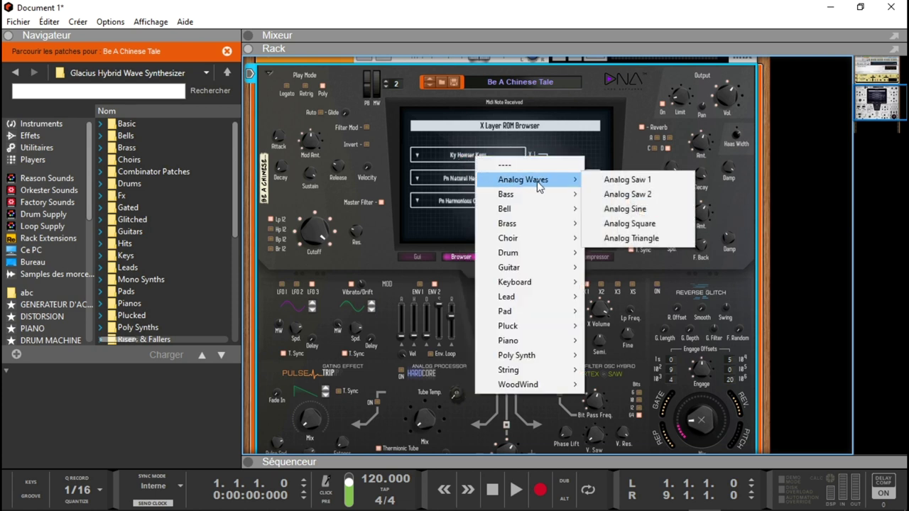
pyautogui.click(532, 145)
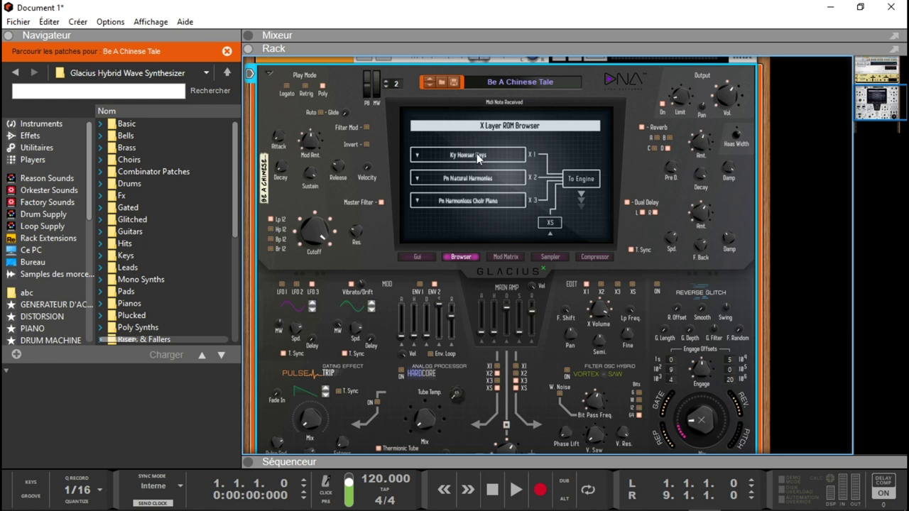
pyautogui.click(509, 157)
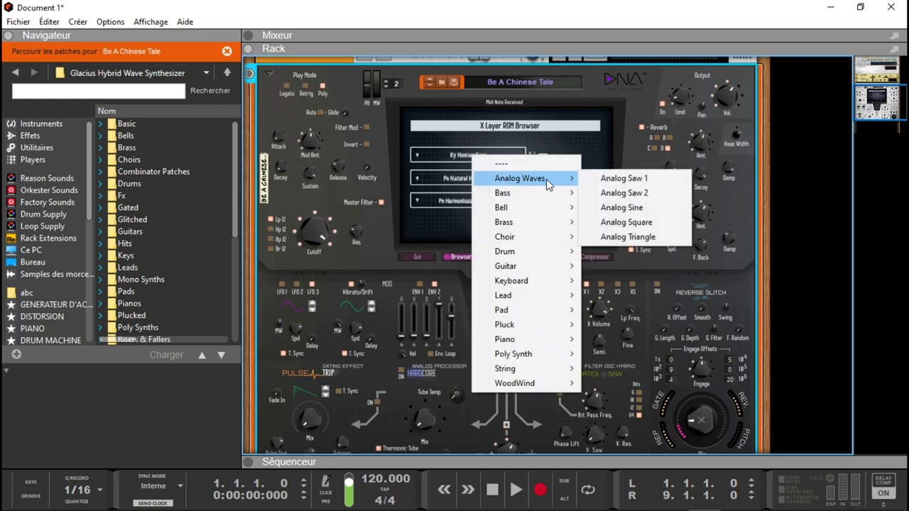
pyautogui.moveTo(537, 199)
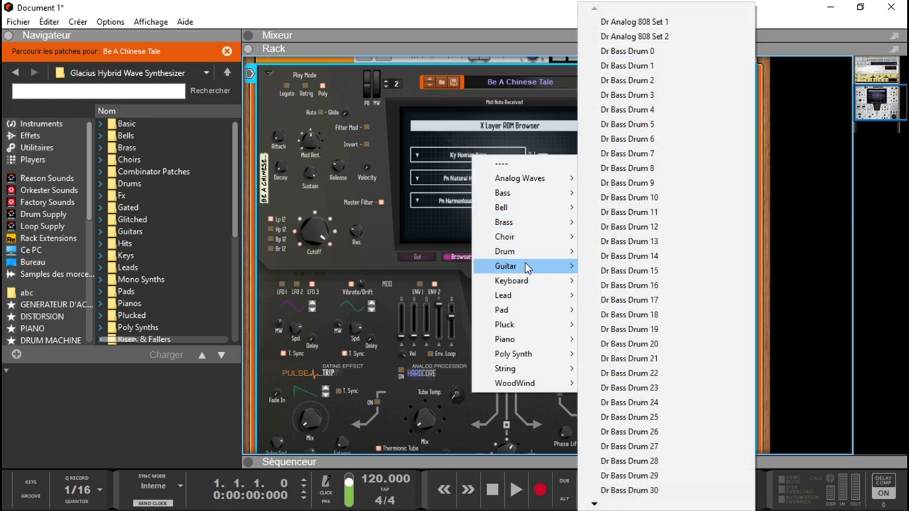
pyautogui.moveTo(519, 268)
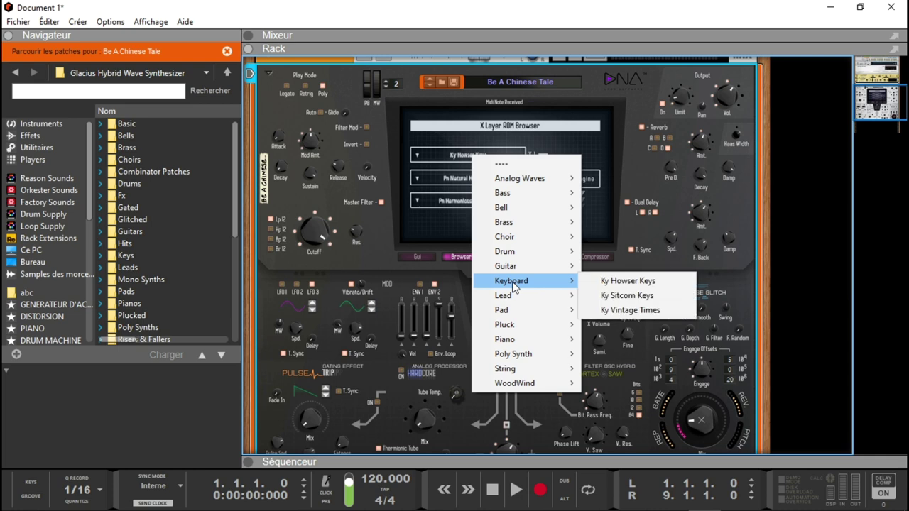
pyautogui.moveTo(514, 299)
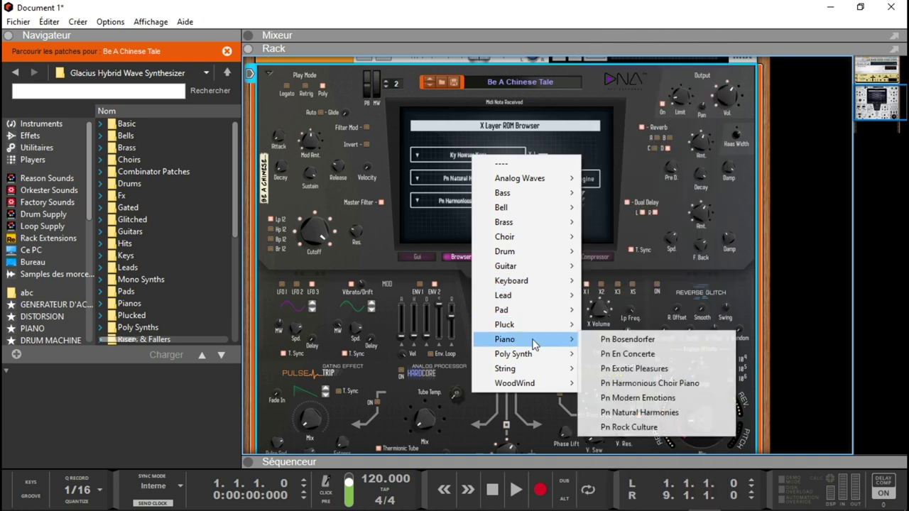
pyautogui.moveTo(518, 359)
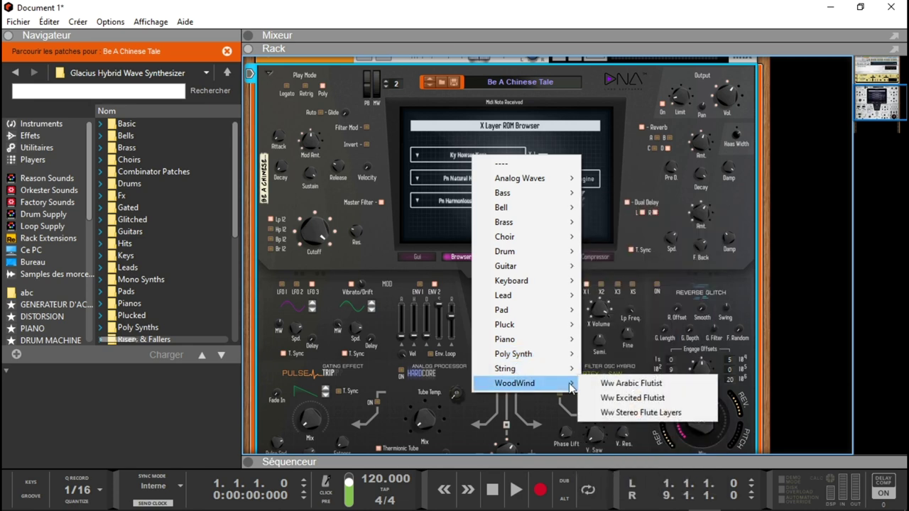
pyautogui.click(627, 154)
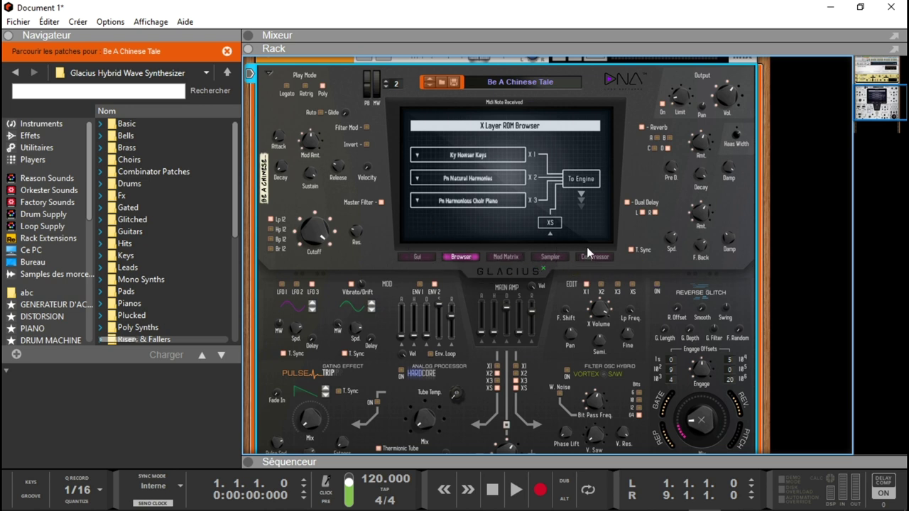
# Show the synthesizer's skin choices and try them from Black Ice down the list, settling on Parallax White
pyautogui.click(410, 258)
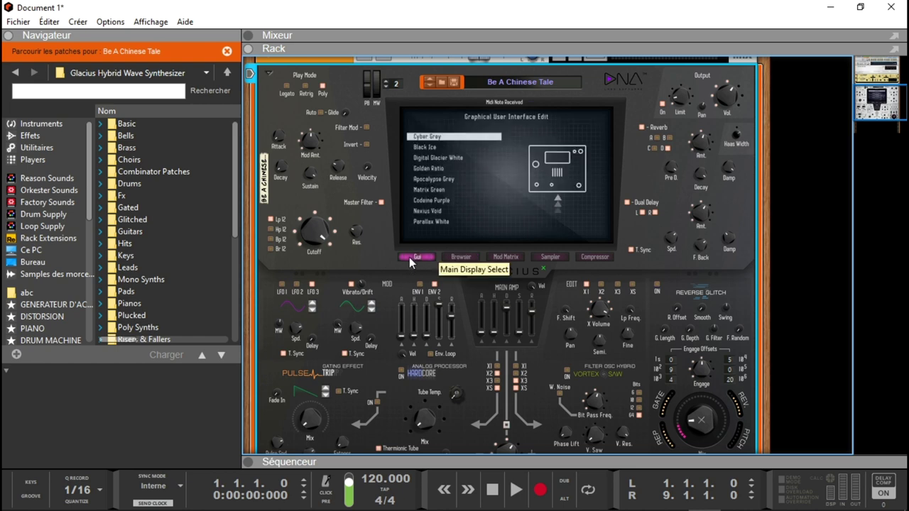
pyautogui.click(429, 147)
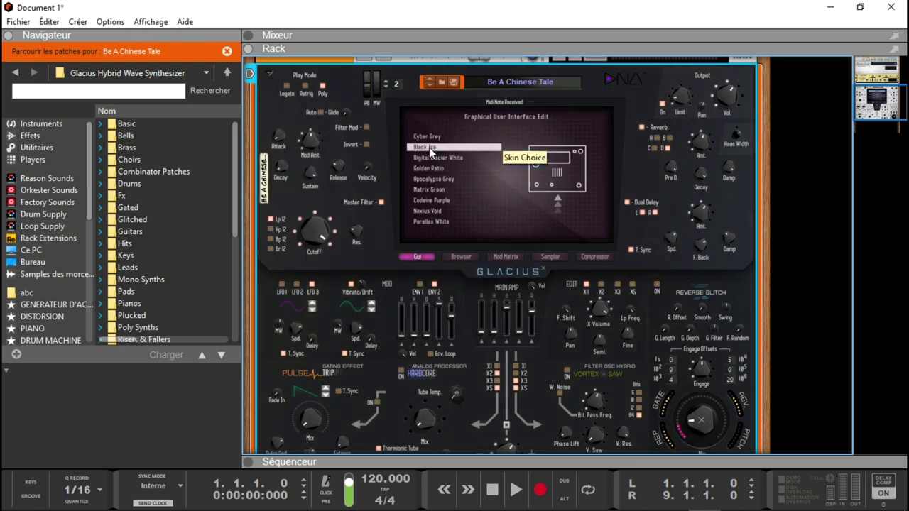
pyautogui.click(427, 160)
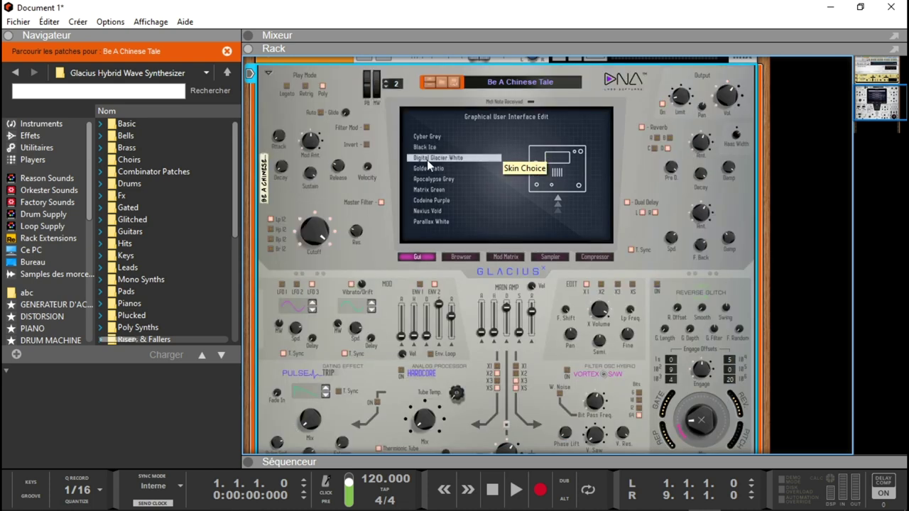
pyautogui.click(436, 169)
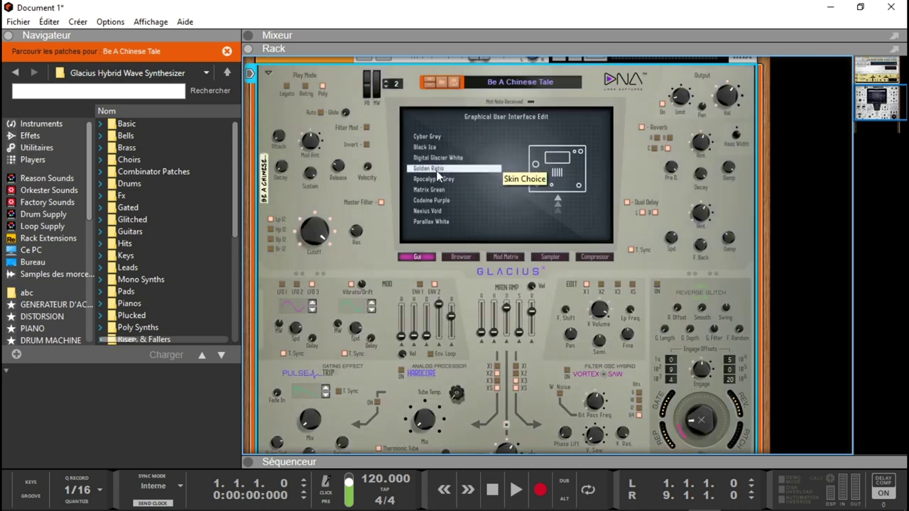
pyautogui.click(435, 179)
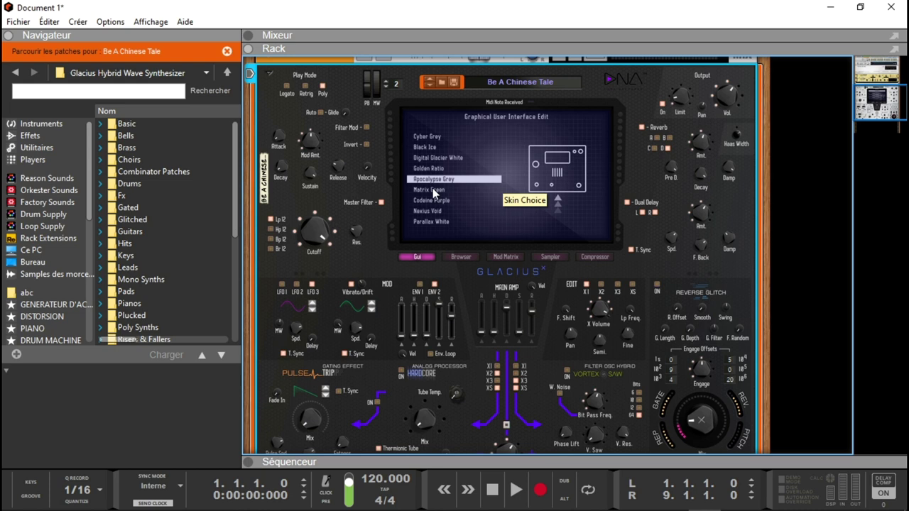
pyautogui.click(435, 191)
pyautogui.click(431, 200)
pyautogui.click(426, 212)
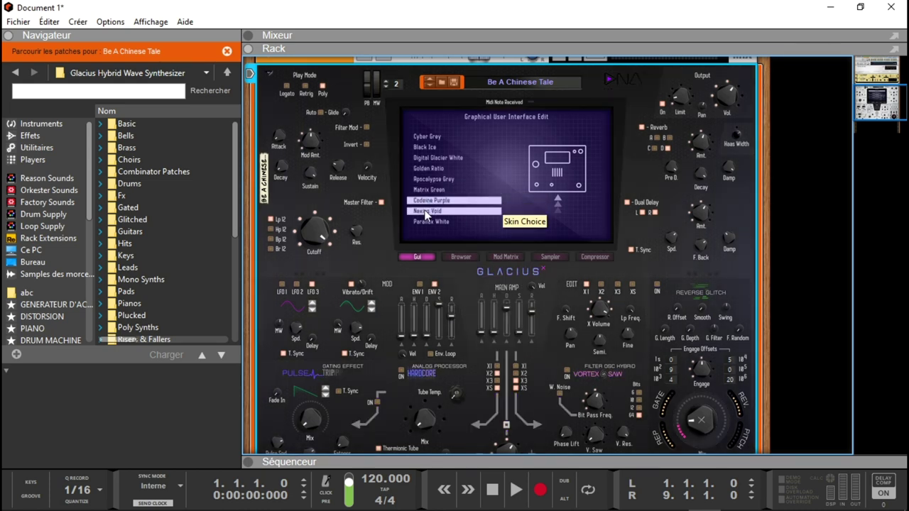
pyautogui.click(429, 221)
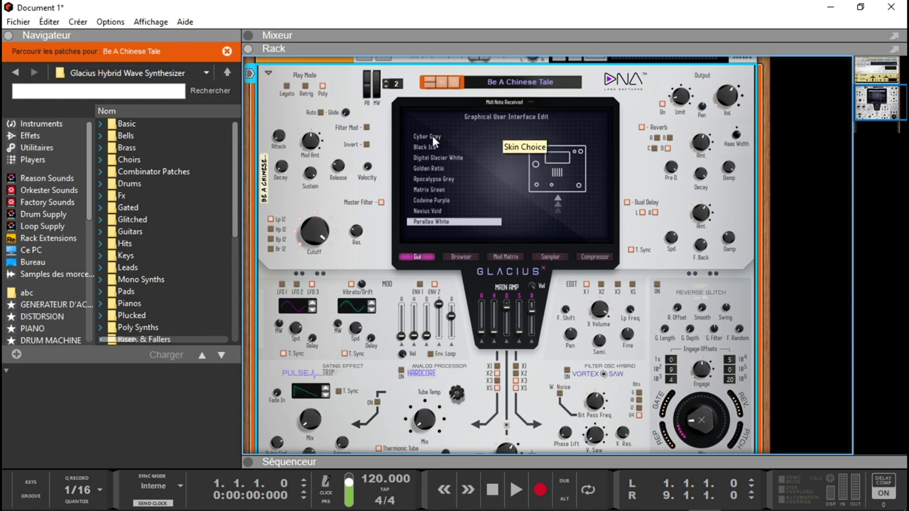
# Return to the X Layer ROM Browser and check the sound category lists of layers X1, X2 and X3
pyautogui.click(463, 257)
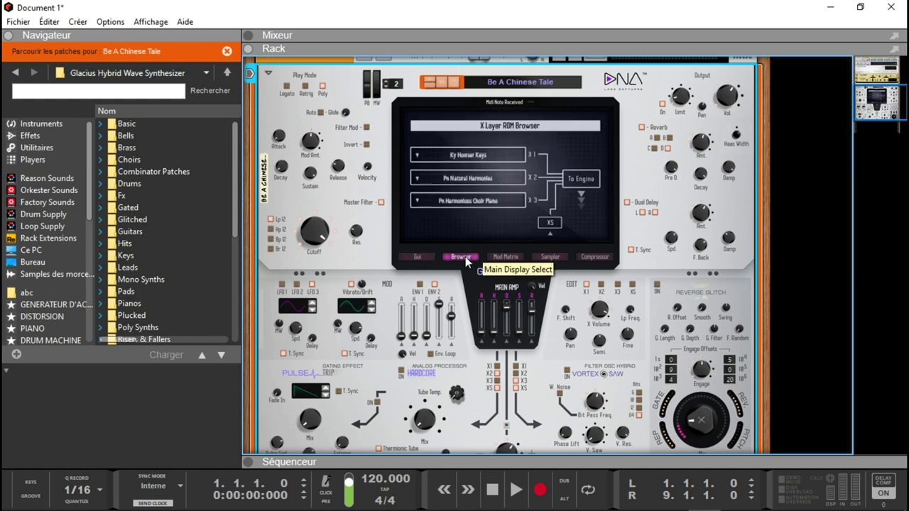
pyautogui.click(486, 160)
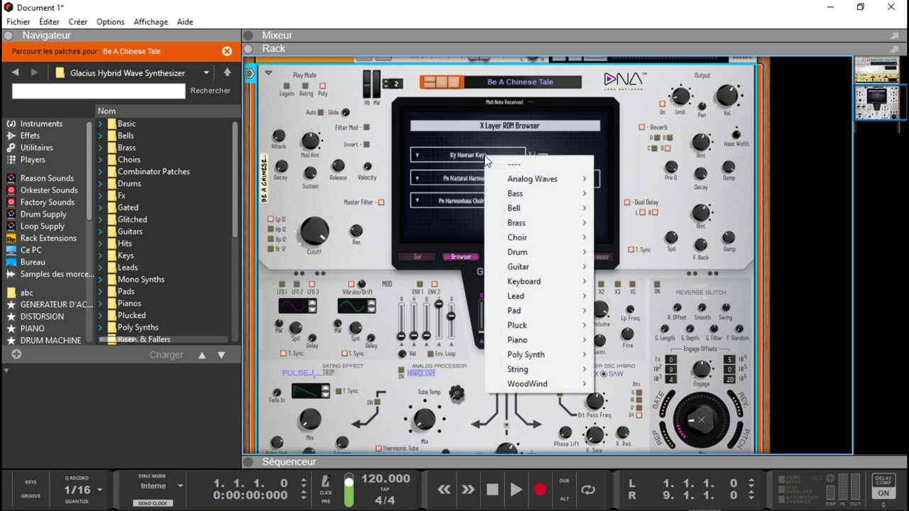
pyautogui.click(467, 176)
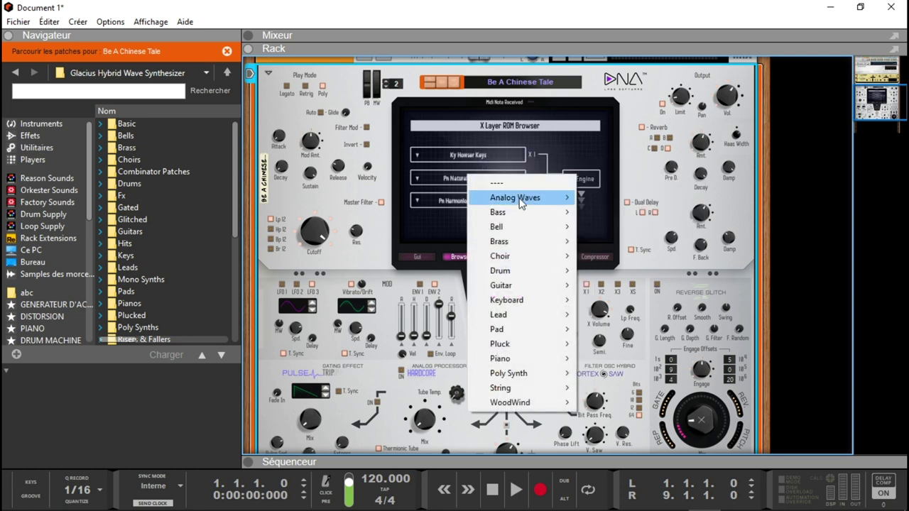
pyautogui.click(446, 201)
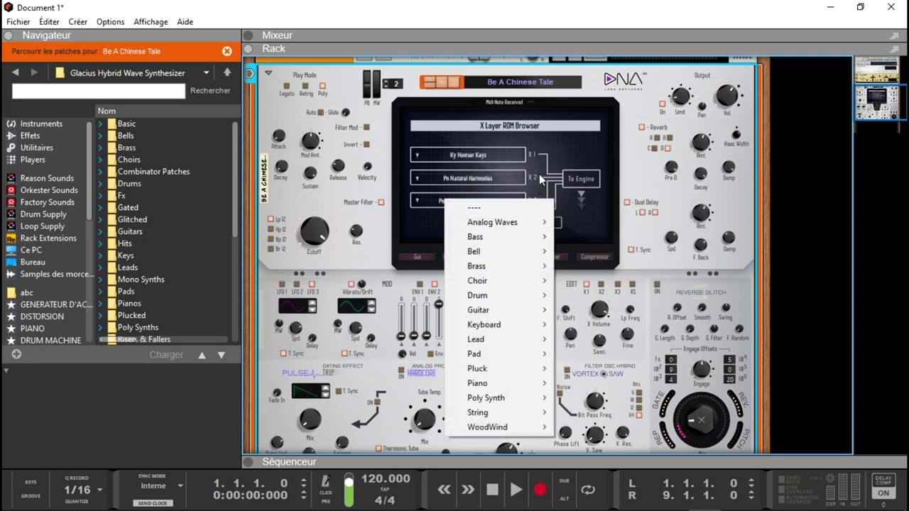
pyautogui.click(623, 153)
# Show the Modulation Routing Matrix and check the first row's source and destination choices and its Invert option, without changing them
pyautogui.click(513, 257)
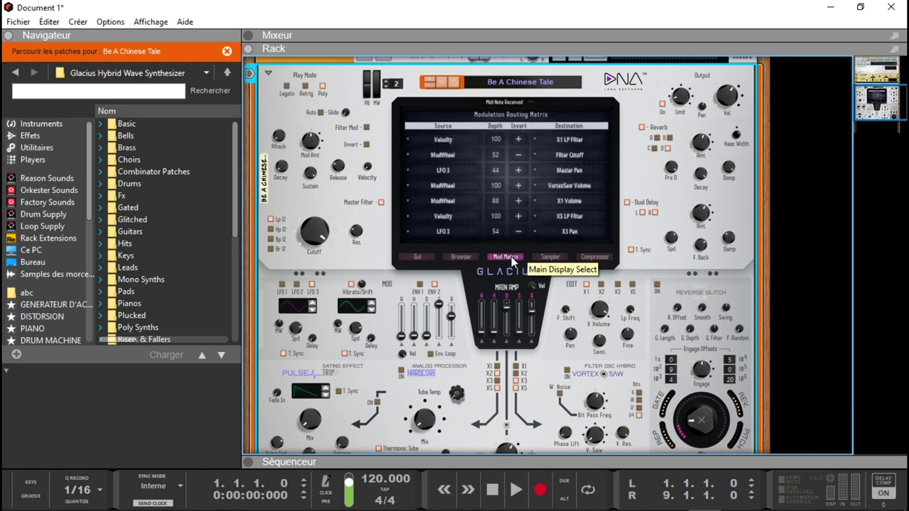
pyautogui.click(451, 139)
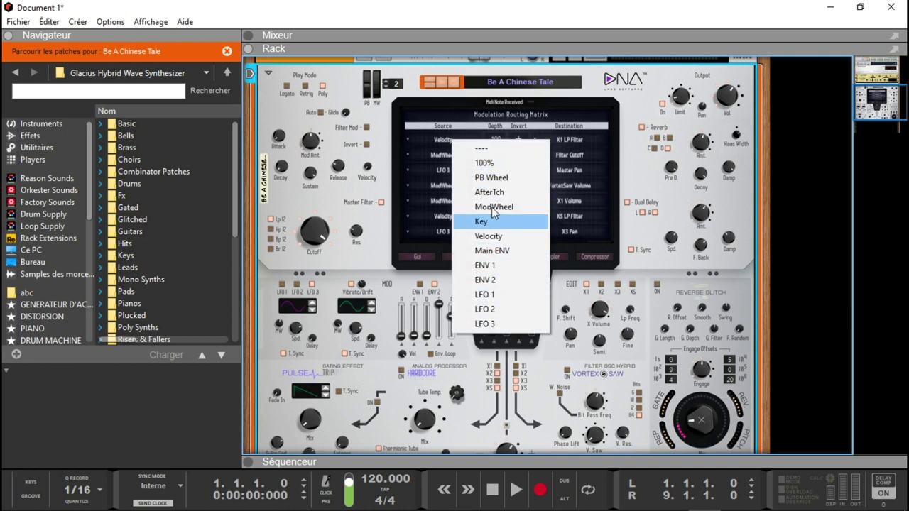
pyautogui.click(574, 139)
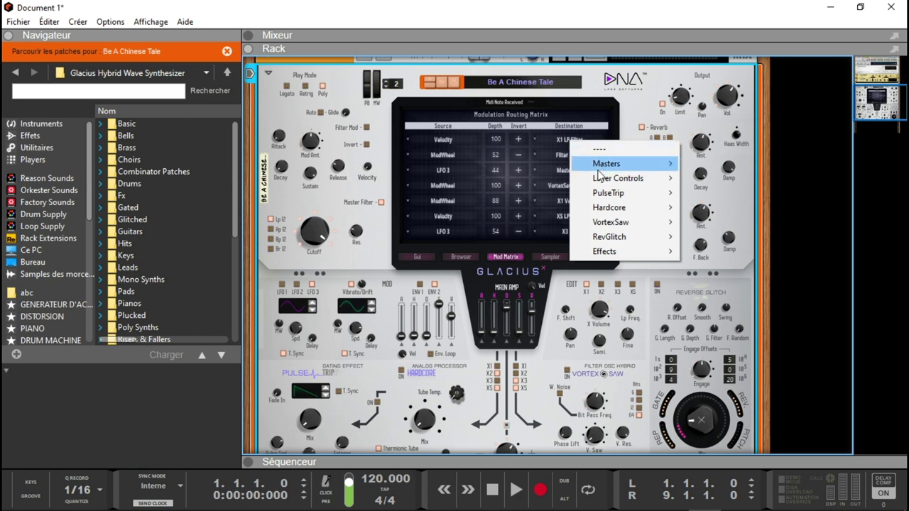
pyautogui.click(497, 143)
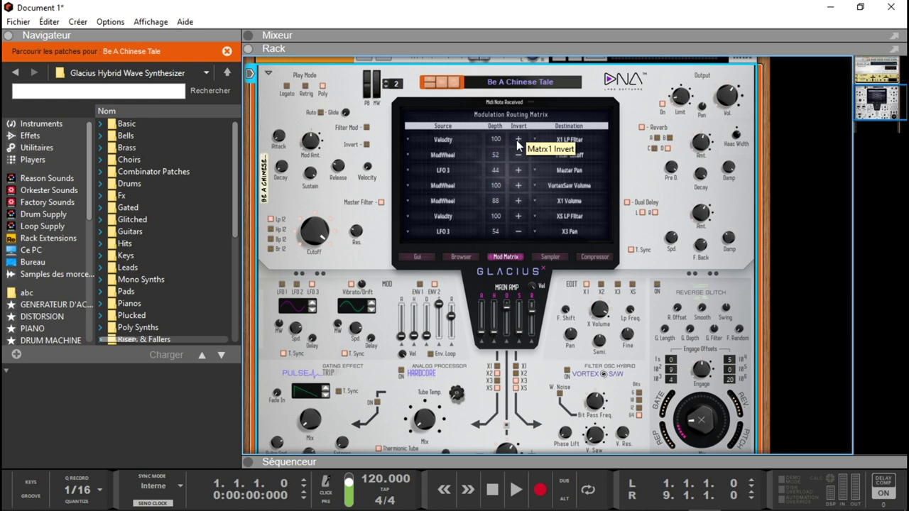
# Show the Sampler page and browse its Samples folder from the 808 files through the Synth Bass files, plus the browser's saved locations
pyautogui.click(545, 258)
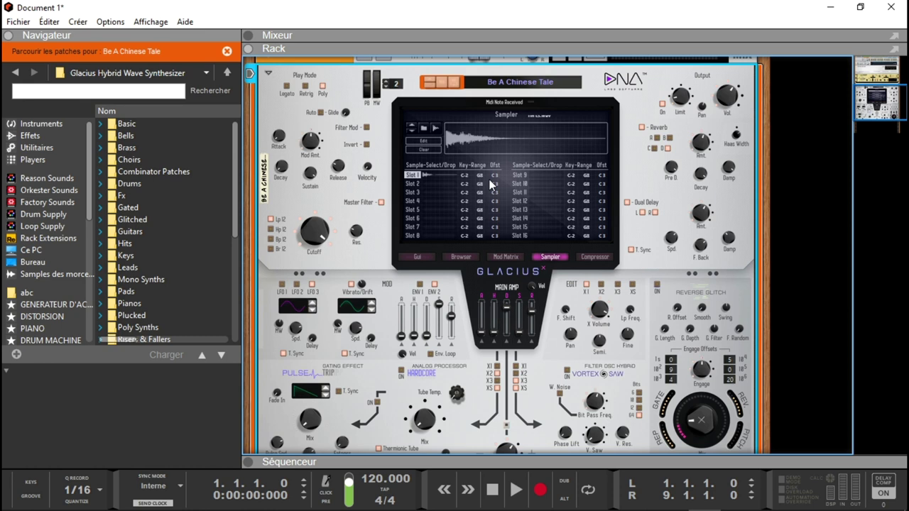
pyautogui.click(421, 128)
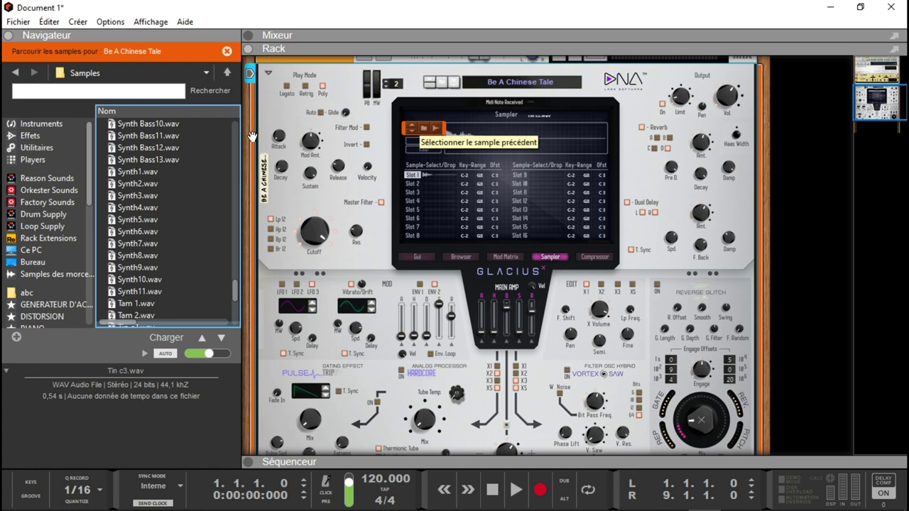
pyautogui.moveTo(234, 288); pyautogui.dragTo(225, 124)
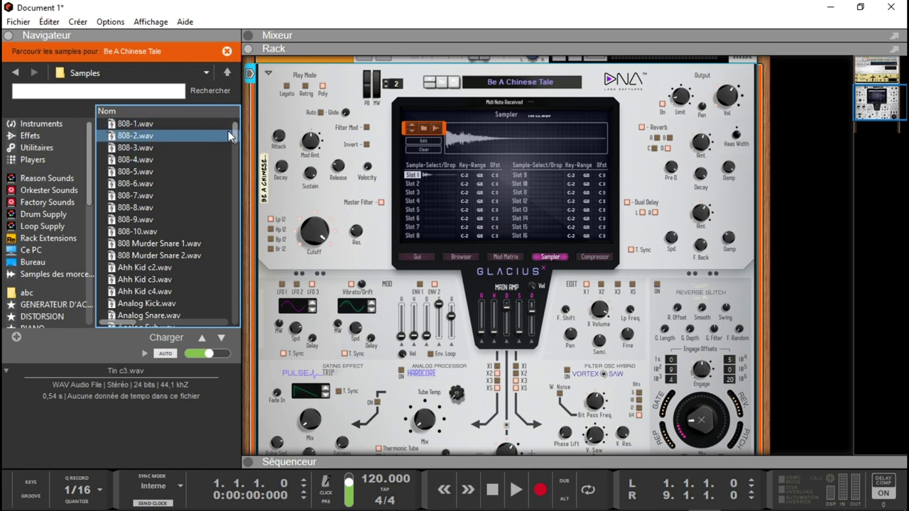
pyautogui.scroll(-5, 239, 146)
pyautogui.scroll(5, 241, 155)
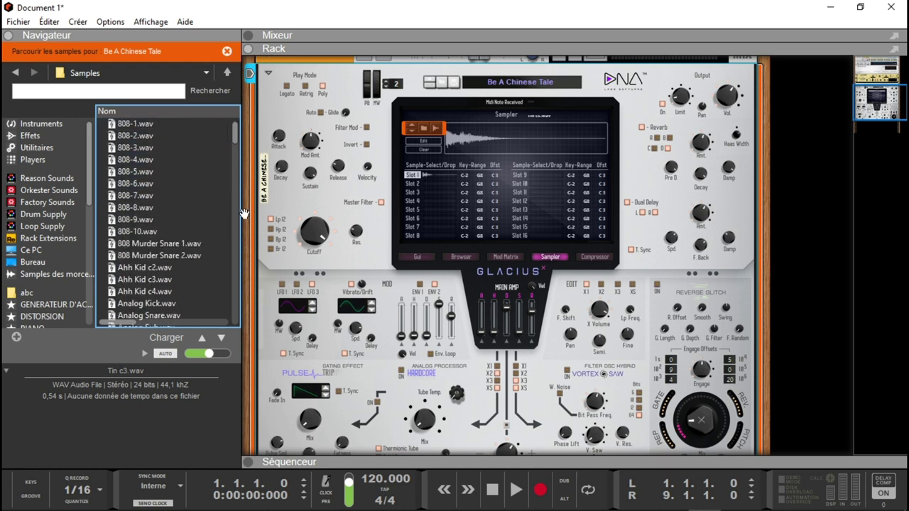
pyautogui.moveTo(236, 137); pyautogui.dragTo(263, 205)
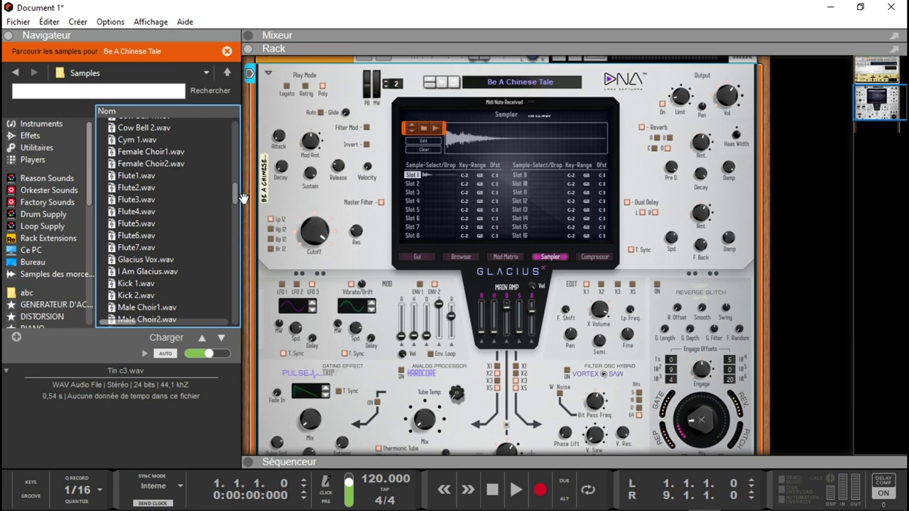
pyautogui.moveTo(235, 196); pyautogui.dragTo(259, 288)
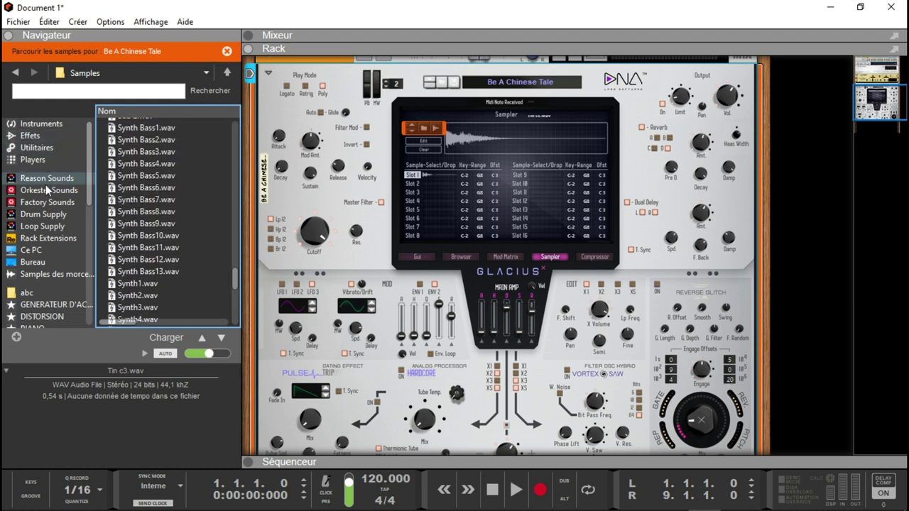
pyautogui.moveTo(92, 204); pyautogui.dragTo(108, 260)
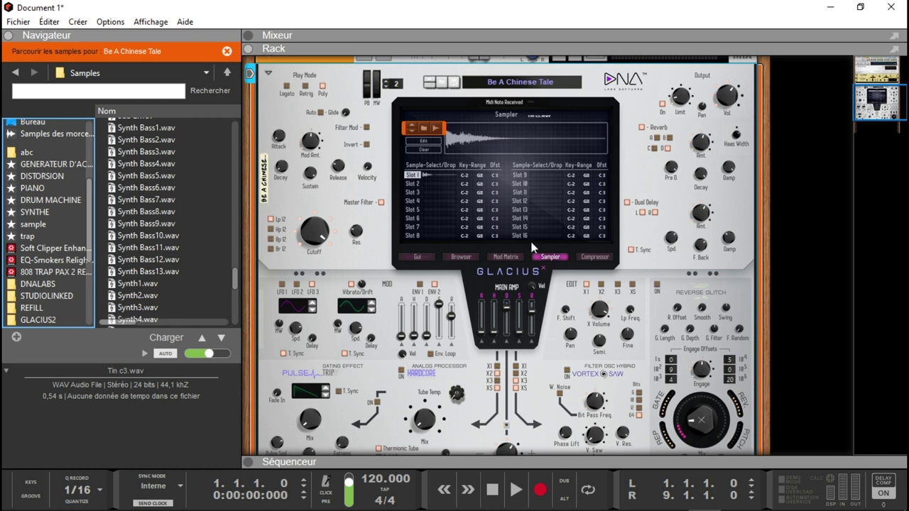
# Show the Analog Compressor page, select the XS layer for editing and return to the Sampler page
pyautogui.click(590, 257)
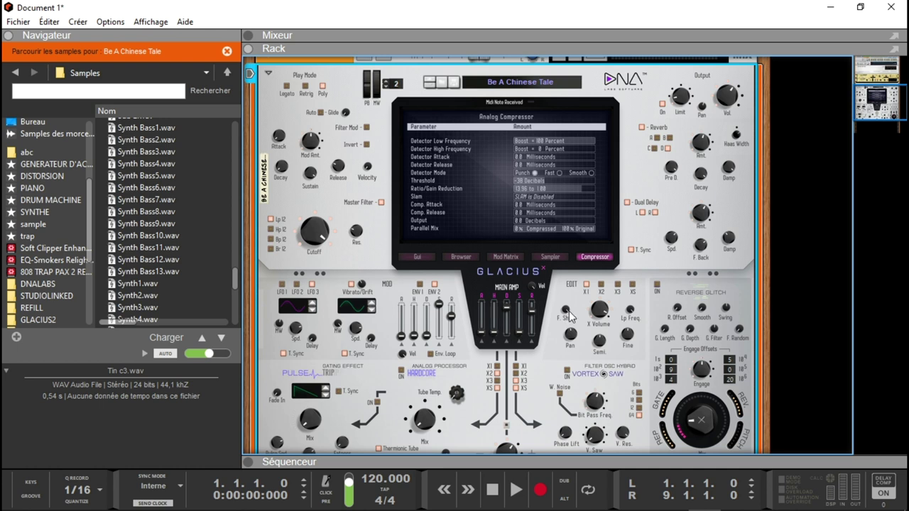
pyautogui.click(632, 286)
pyautogui.click(551, 257)
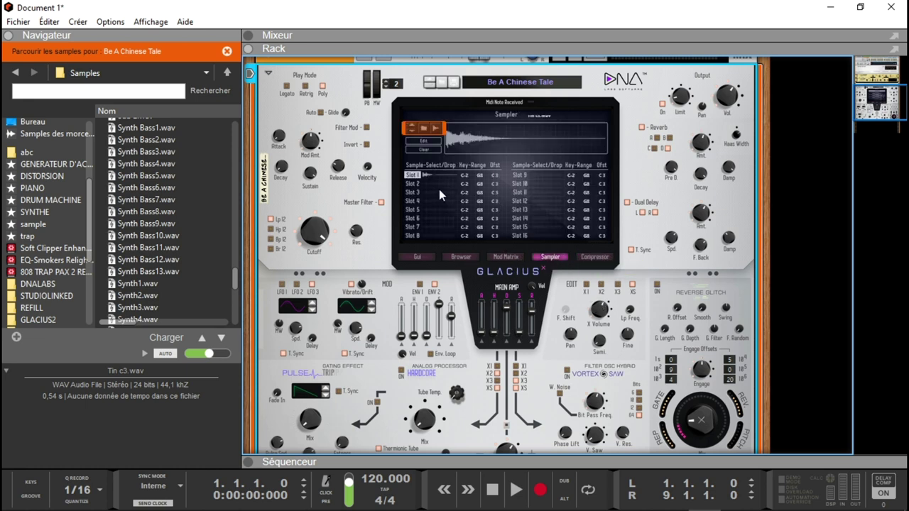
# Load Synth Bass6.wav into sampler Slot 2, view it in the sample editor without saving, and clear the slot
pyautogui.moveTo(162, 187); pyautogui.dragTo(433, 183)
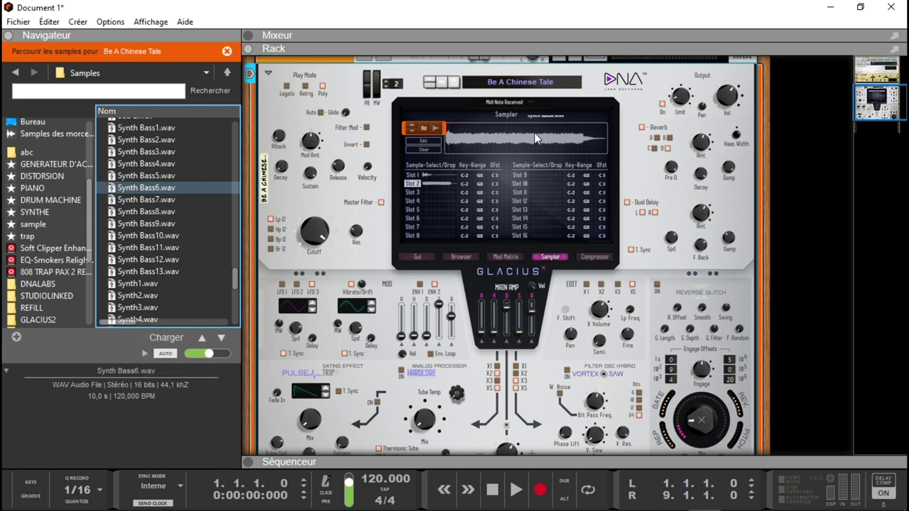
pyautogui.click(428, 142)
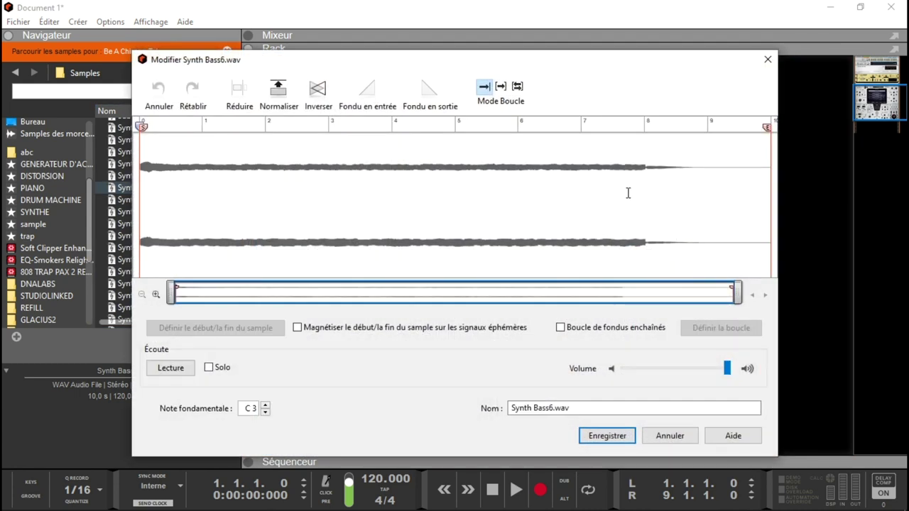
pyautogui.click(767, 60)
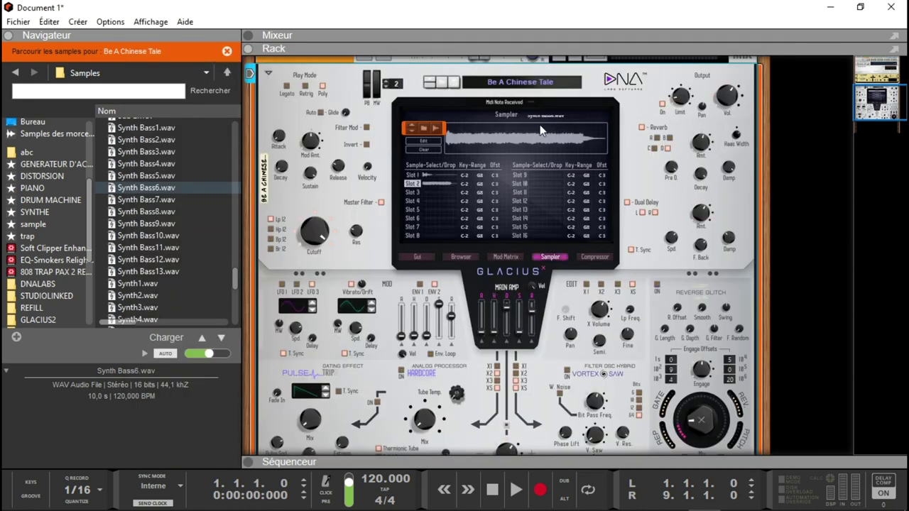
pyautogui.click(426, 151)
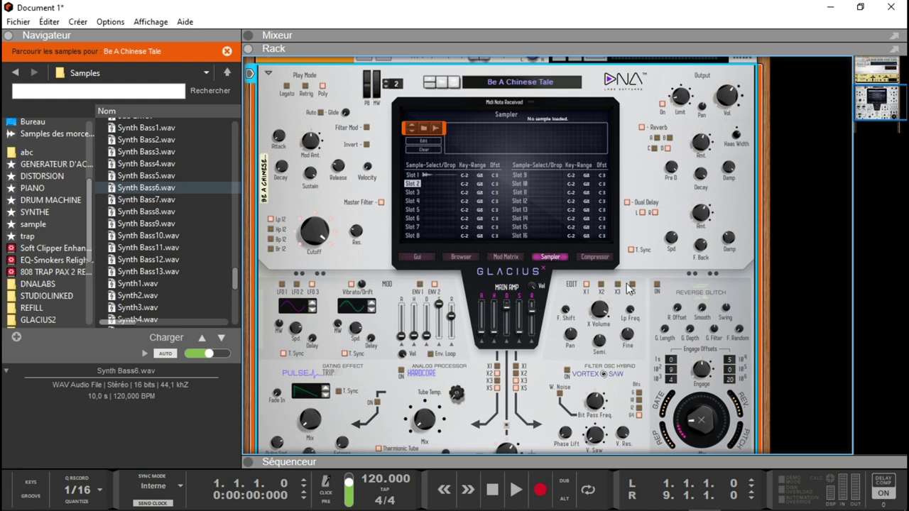
# Step through the PulseTrip gate waveforms in both directions and go over the section's Fatness and Mix controls
pyautogui.moveTo(897, 106); pyautogui.dragTo(900, 112)
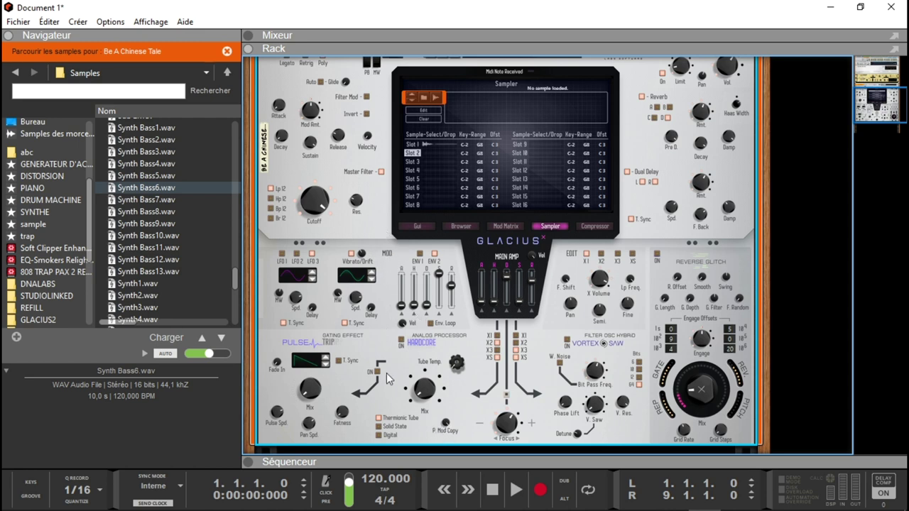
pyautogui.click(324, 363)
pyautogui.click(325, 364)
pyautogui.click(325, 364)
pyautogui.click(327, 359)
pyautogui.click(327, 360)
pyautogui.click(326, 359)
pyautogui.scroll(2, 282, 360)
pyautogui.moveTo(344, 421)
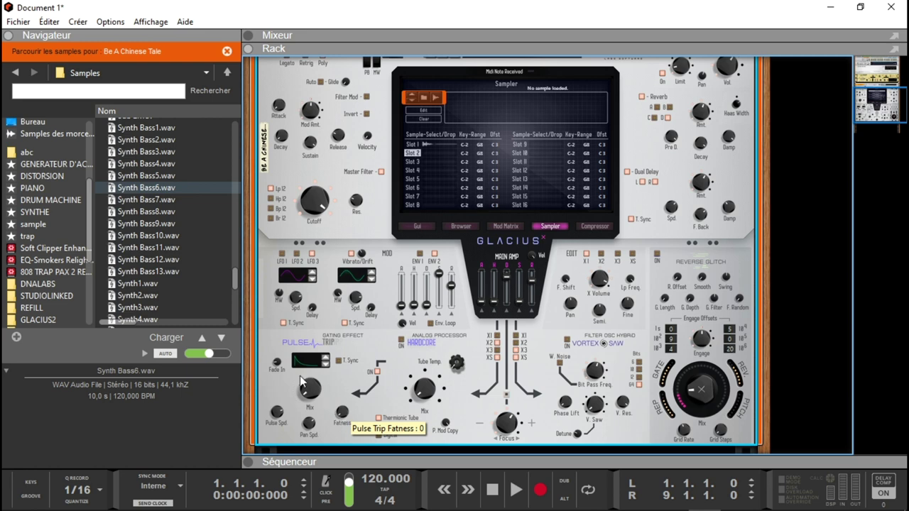
pyautogui.moveTo(313, 399)
pyautogui.moveTo(313, 399)
pyautogui.mouseDown()
pyautogui.moveTo(313, 369)
pyautogui.moveTo(319, 399)
pyautogui.mouseUp()
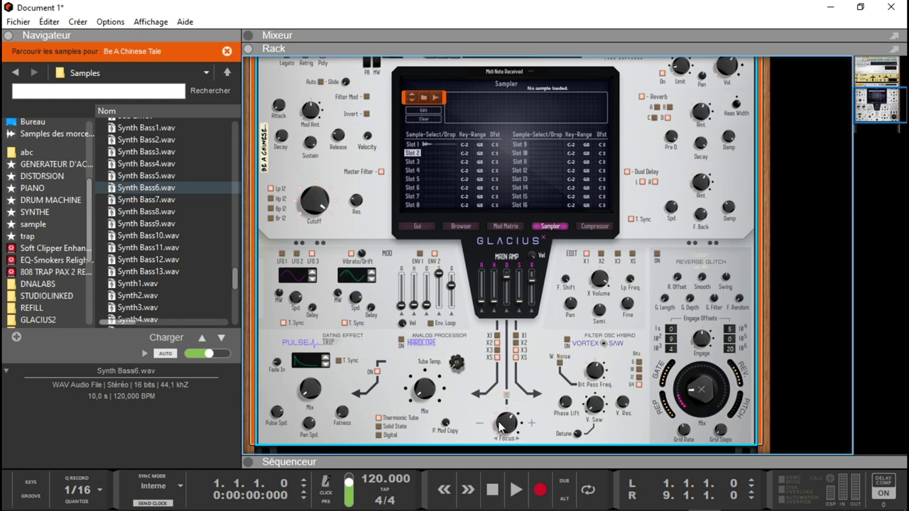
# Demonstrate the Focus control and the Vortex Saw section's V. Saw, V. Res. and Bit Pass Freq. controls
pyautogui.moveTo(505, 424)
pyautogui.moveTo(505, 424)
pyautogui.mouseDown()
pyautogui.moveTo(502, 443)
pyautogui.moveTo(497, 437)
pyautogui.mouseUp()
pyautogui.moveTo(599, 411); pyautogui.dragTo(569, 383)
pyautogui.moveTo(624, 409)
pyautogui.moveTo(595, 406); pyautogui.dragTo(596, 397)
pyautogui.moveTo(587, 369)
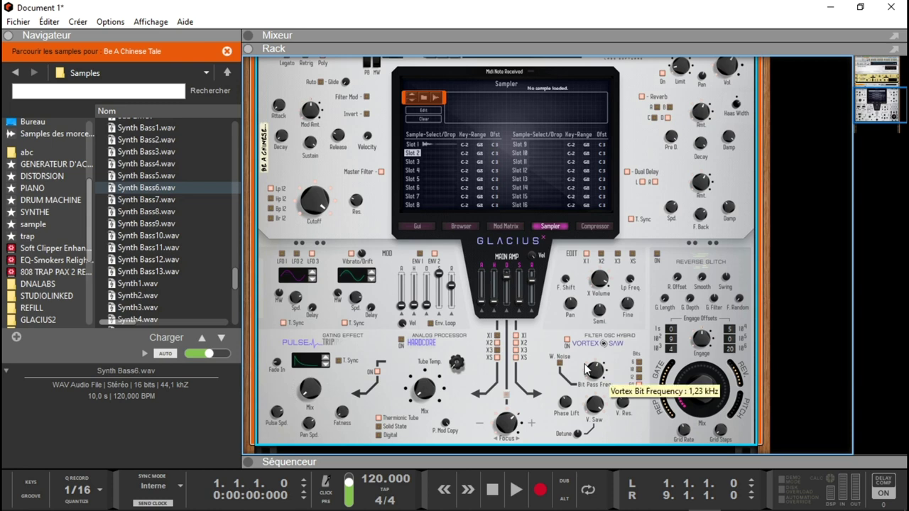
# Turn on the Reverse Glitch effect and go over its R. Offset, F. Random and Engage controls
pyautogui.click(657, 254)
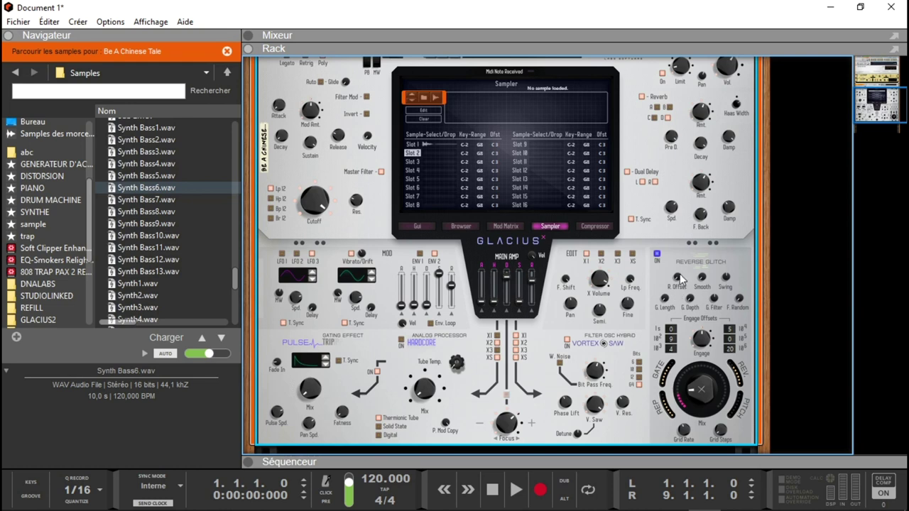
pyautogui.moveTo(680, 278); pyautogui.dragTo(687, 284)
pyautogui.moveTo(742, 299)
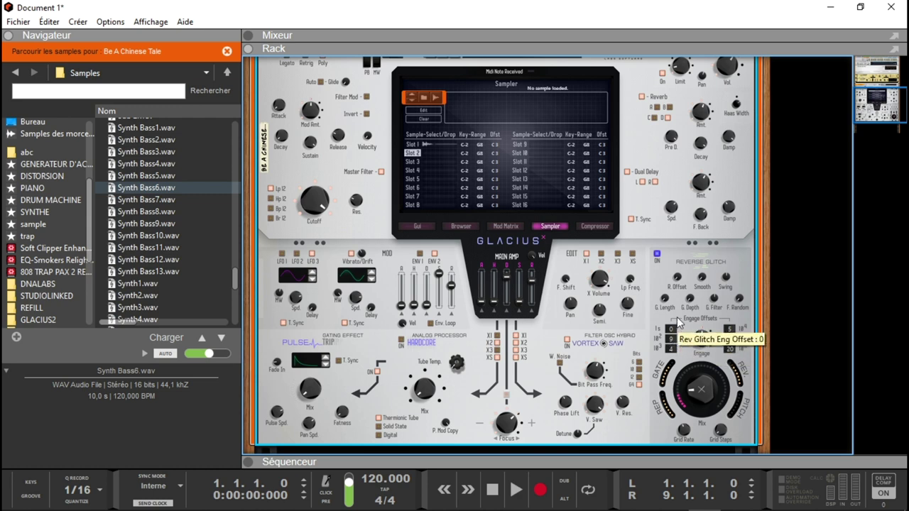
pyautogui.moveTo(701, 343); pyautogui.dragTo(701, 339)
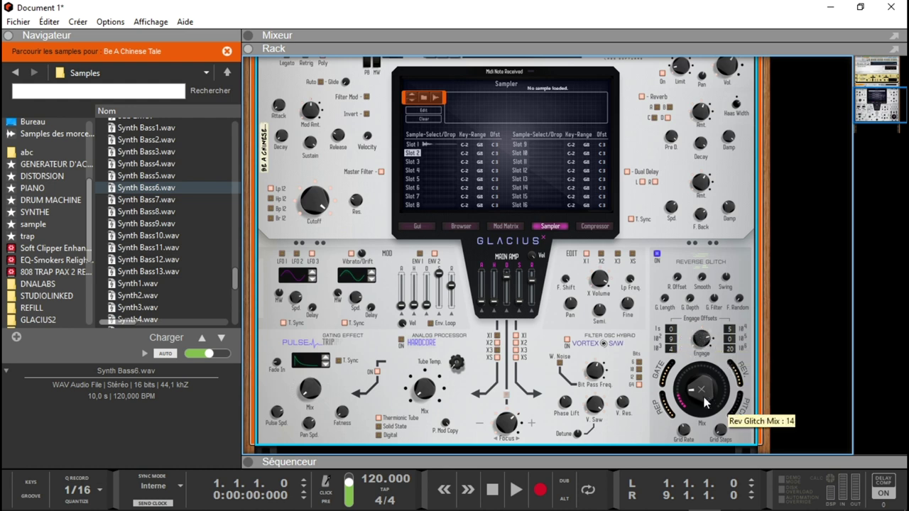
# Raise the Reverse Glitch Mix and adjust its Pitch, Rev and Rep amounts, with Gate set to 61 %
pyautogui.moveTo(706, 401); pyautogui.dragTo(703, 376)
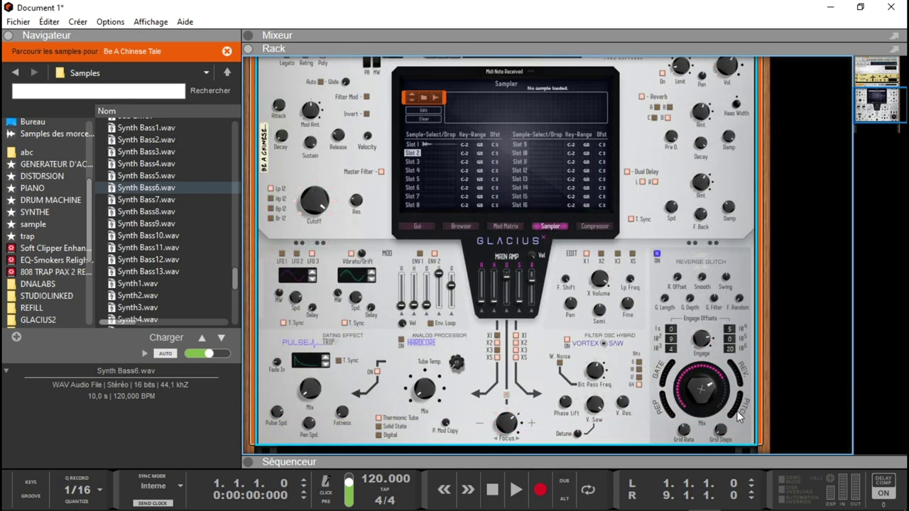
pyautogui.scroll(3, 737, 418)
pyautogui.scroll(-3, 737, 419)
pyautogui.moveTo(737, 419); pyautogui.dragTo(745, 376)
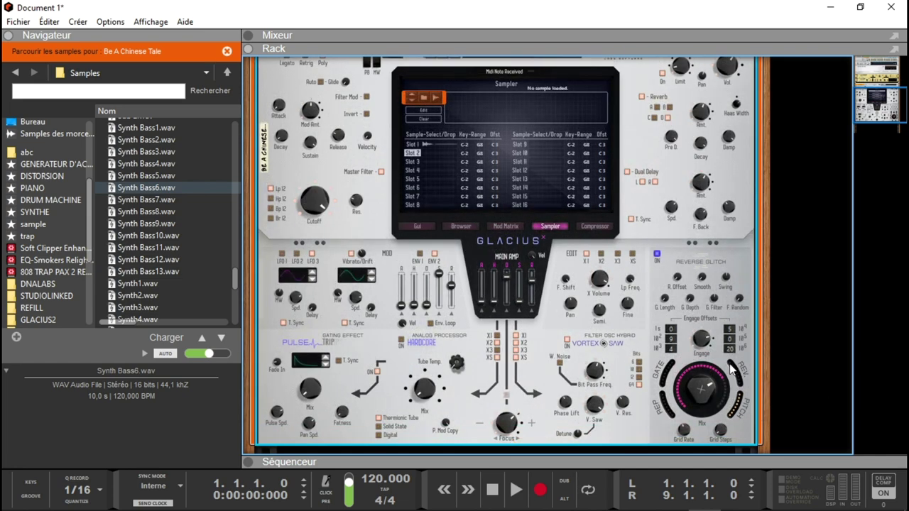
pyautogui.moveTo(736, 367)
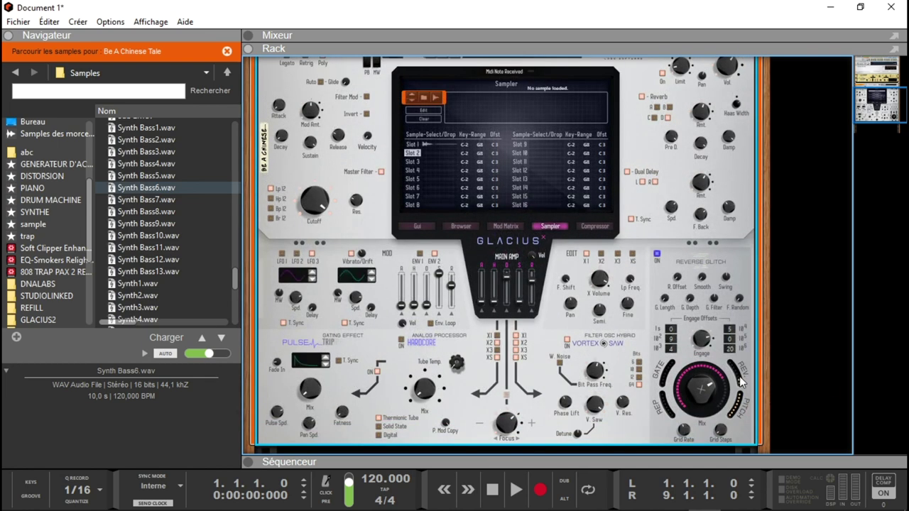
pyautogui.moveTo(741, 382); pyautogui.dragTo(725, 366)
pyautogui.moveTo(672, 370); pyautogui.dragTo(685, 360)
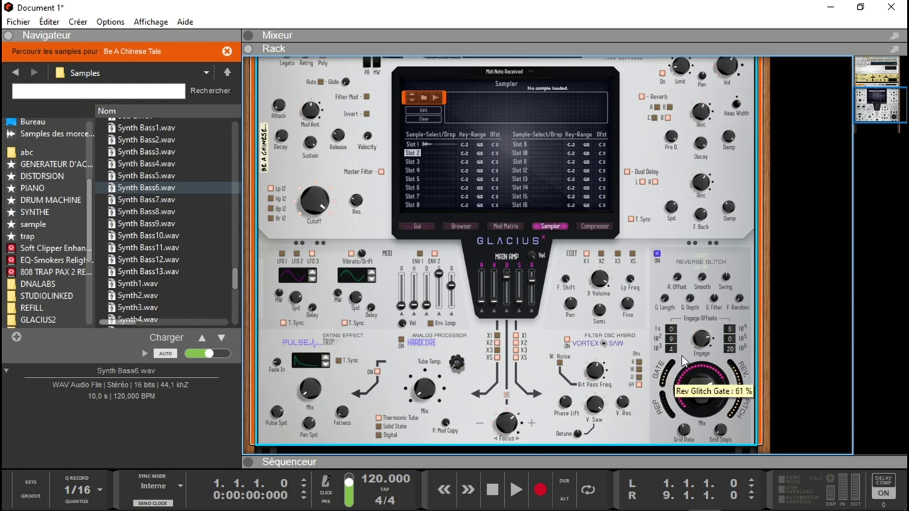
pyautogui.moveTo(672, 419); pyautogui.dragTo(670, 368)
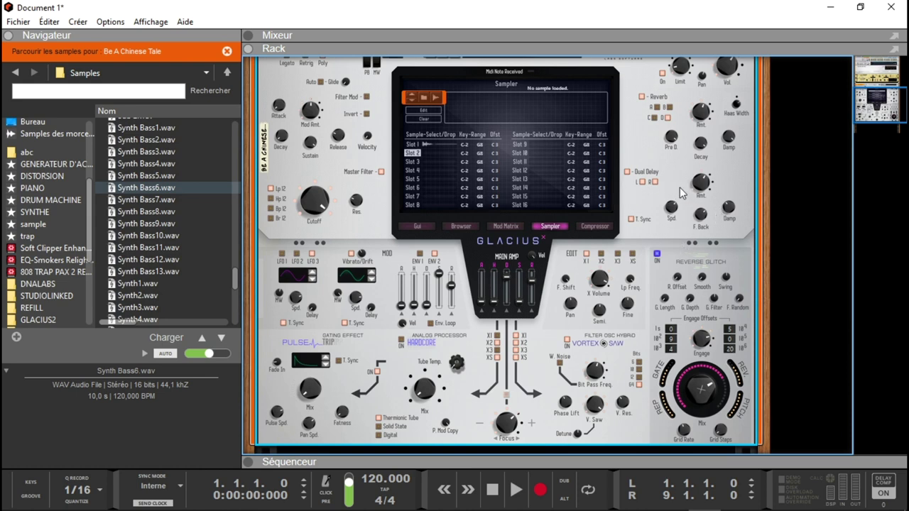
# Go over the Dual Delay and Reverb controls, including Pre D. and Decay, and the master Limit and Volume controls
pyautogui.moveTo(889, 120); pyautogui.dragTo(889, 113)
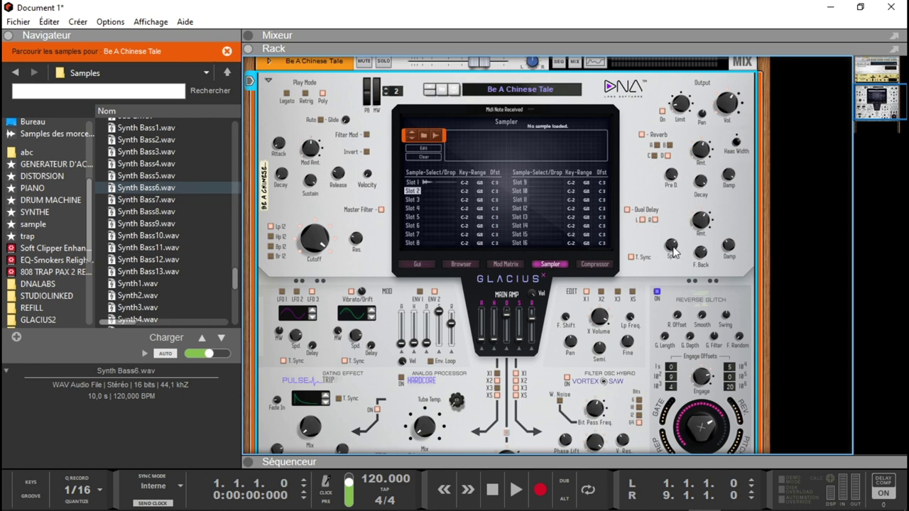
pyautogui.moveTo(730, 245)
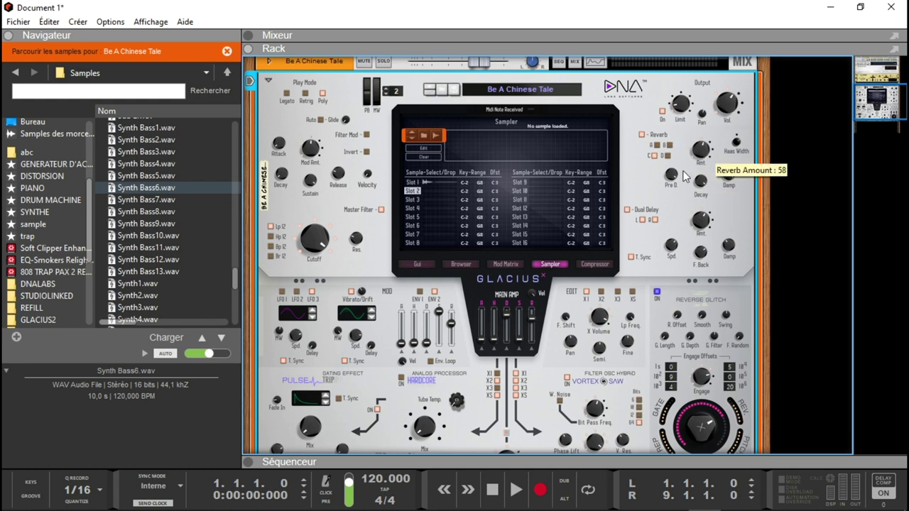
pyautogui.moveTo(675, 181); pyautogui.dragTo(685, 217)
pyautogui.moveTo(702, 186); pyautogui.dragTo(736, 142)
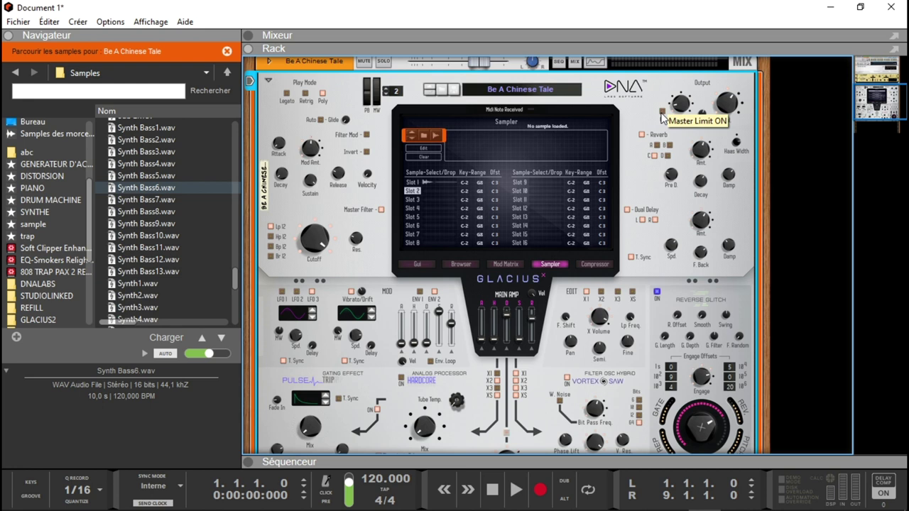
pyautogui.moveTo(683, 107); pyautogui.dragTo(684, 102)
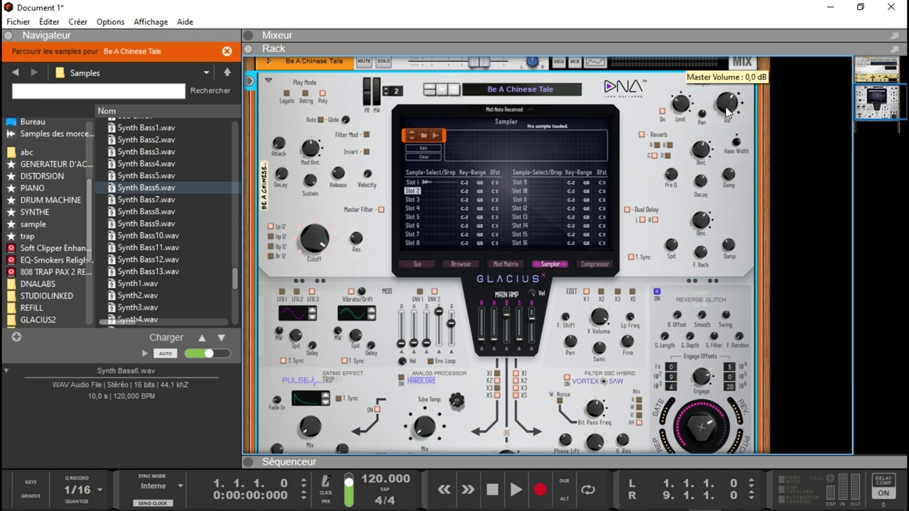
pyautogui.moveTo(726, 106); pyautogui.dragTo(726, 105)
# Flip the rack to the Glacius rear panel and examine its V-Noise Level, audio outputs and CV inputs
pyautogui.press('Tab')
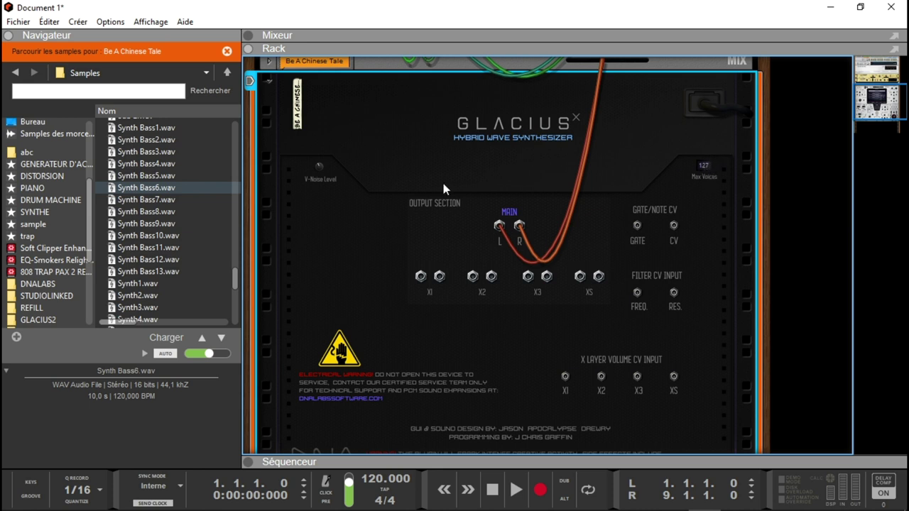
pyautogui.moveTo(319, 167); pyautogui.dragTo(348, 176)
pyautogui.moveTo(878, 103); pyautogui.dragTo(874, 101)
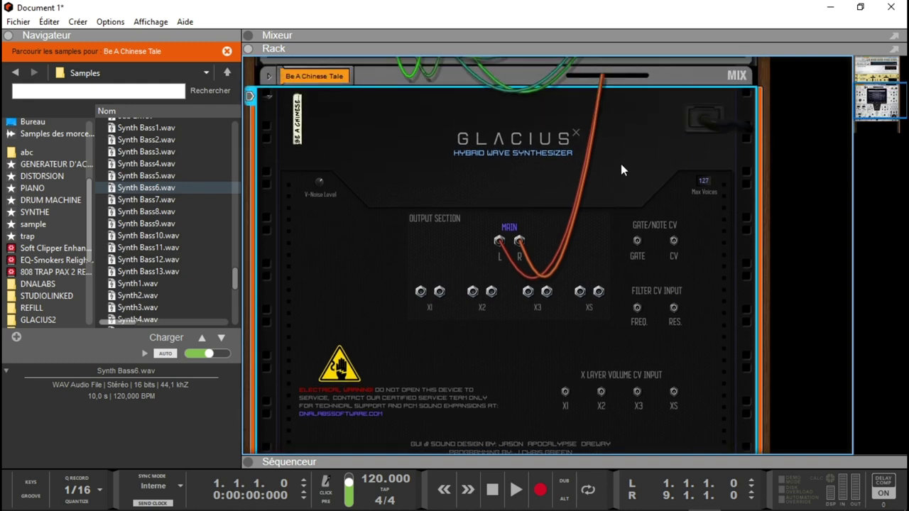
# Flip the rack back to the Glacius front panel and load the White Noise patch from the Basic patch folder
pyautogui.press('Tab')
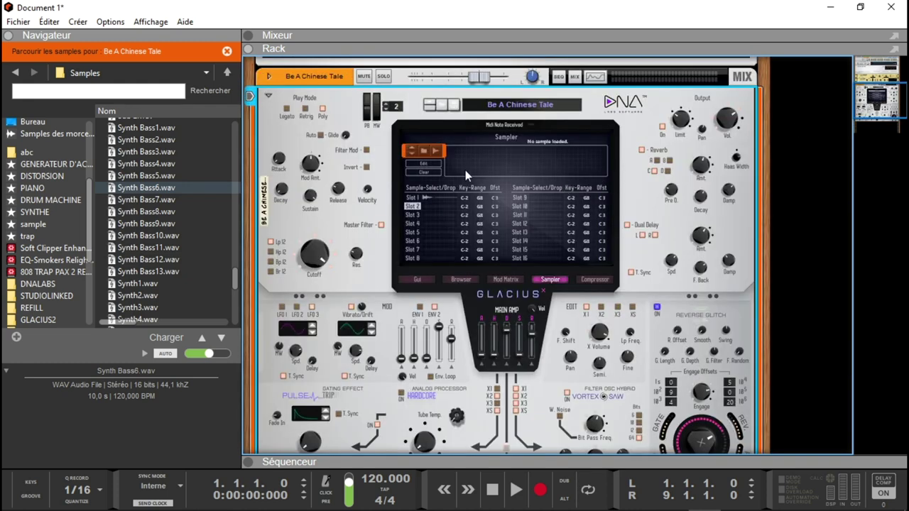
pyautogui.click(237, 285)
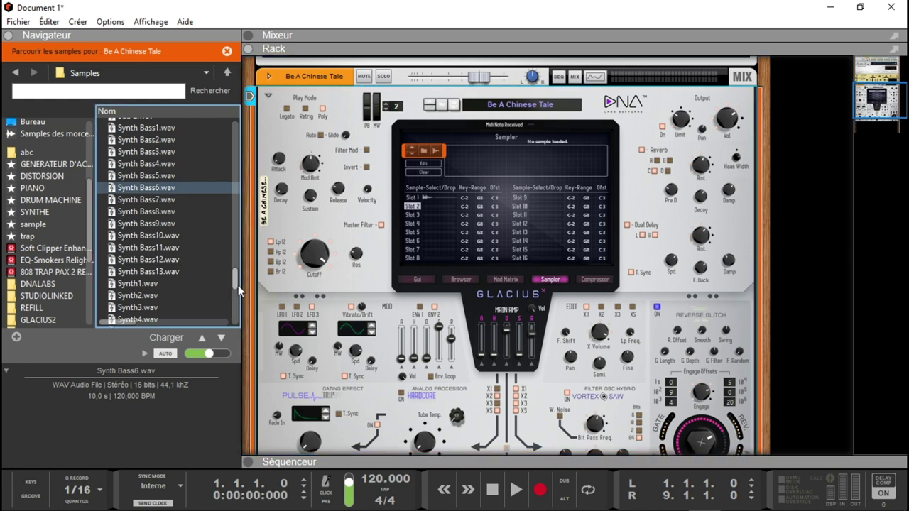
pyautogui.click(440, 107)
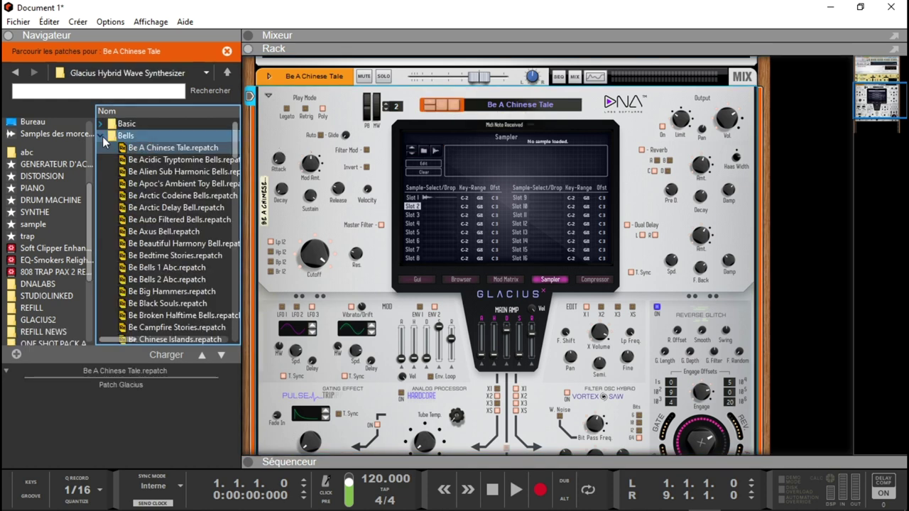
pyautogui.click(100, 135)
pyautogui.click(128, 148)
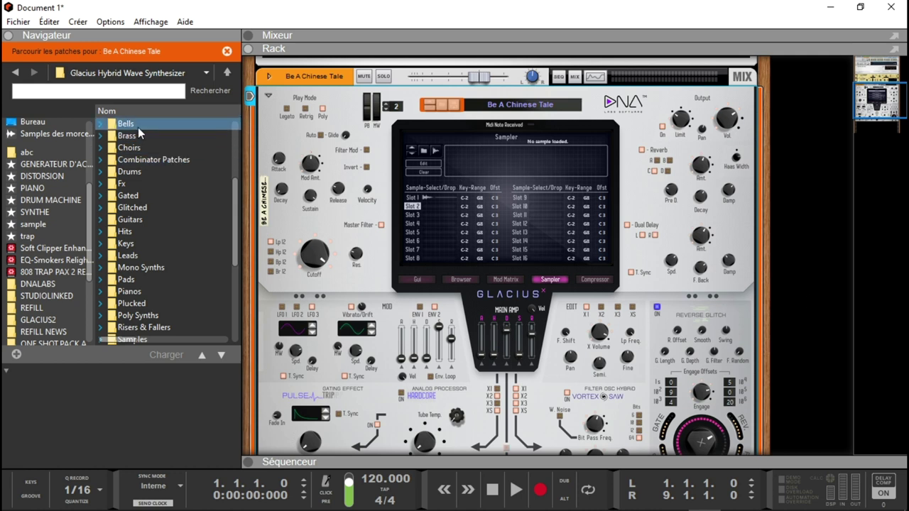
pyautogui.moveTo(235, 202); pyautogui.dragTo(226, 139)
pyautogui.moveTo(169, 255); pyautogui.dragTo(459, 215)
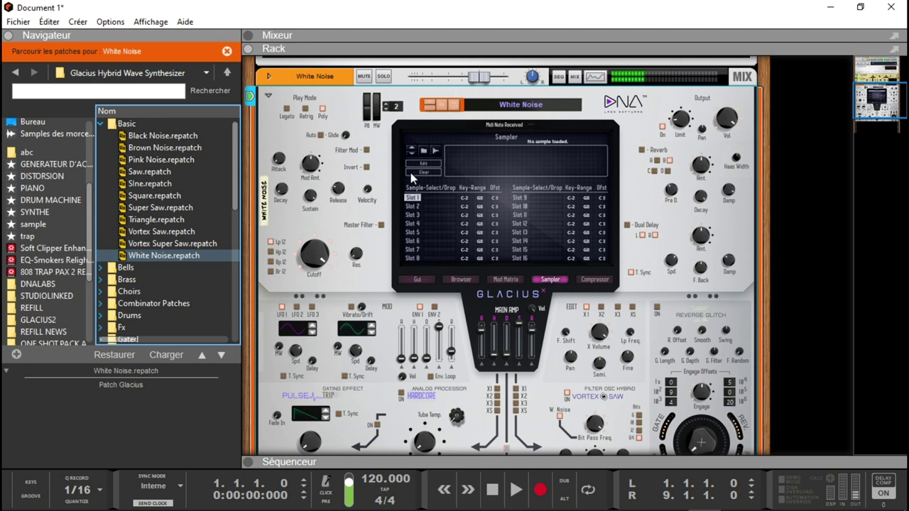
# Show the X Layer ROM Browser page and load the Vortex Super Saw patch
pyautogui.click(458, 279)
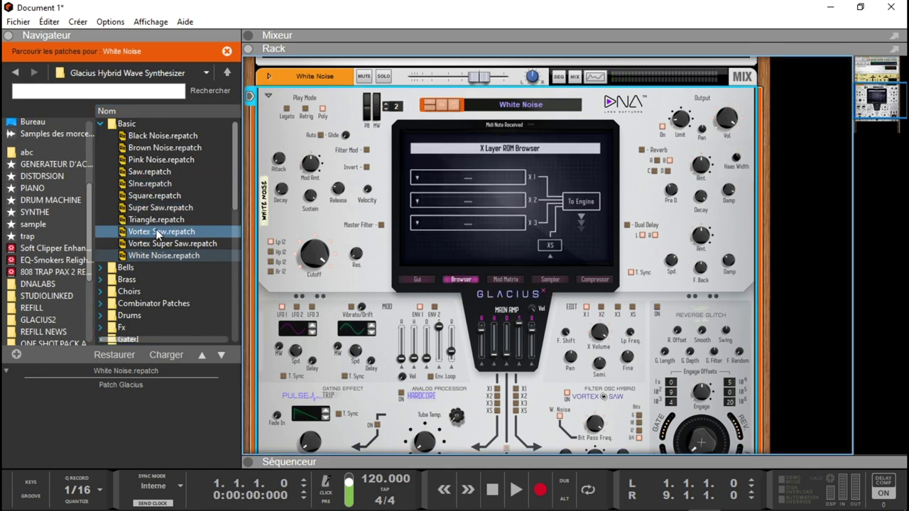
pyautogui.moveTo(158, 247); pyautogui.dragTo(484, 152)
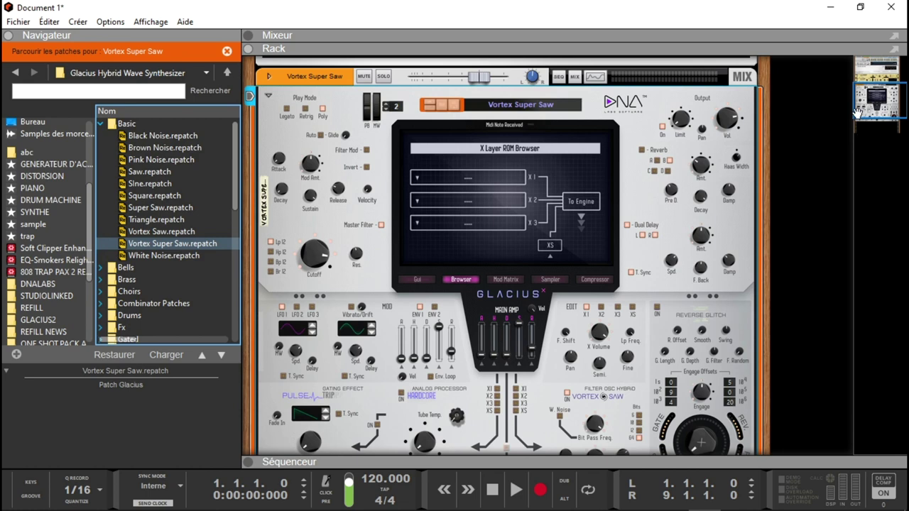
# Turn on the Reverse Glitch effect and raise its Mix to 91
pyautogui.scroll(-1, 868, 107)
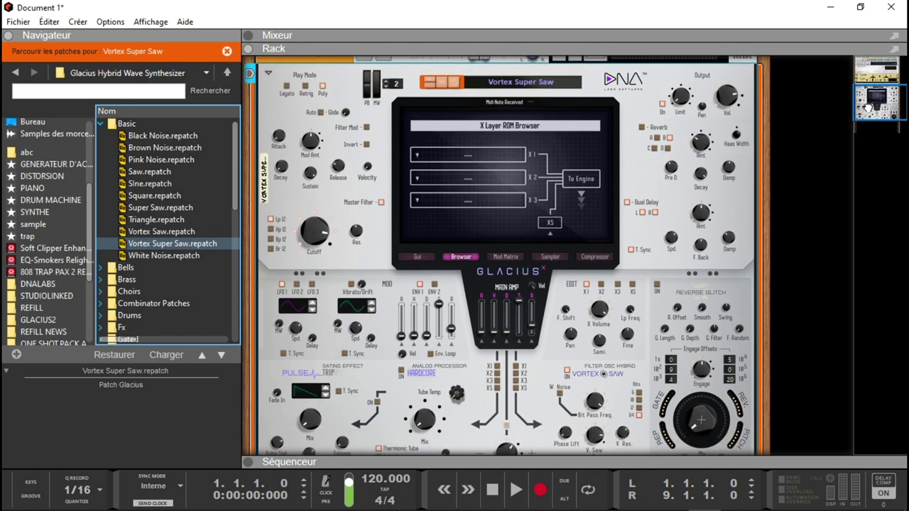
pyautogui.click(658, 286)
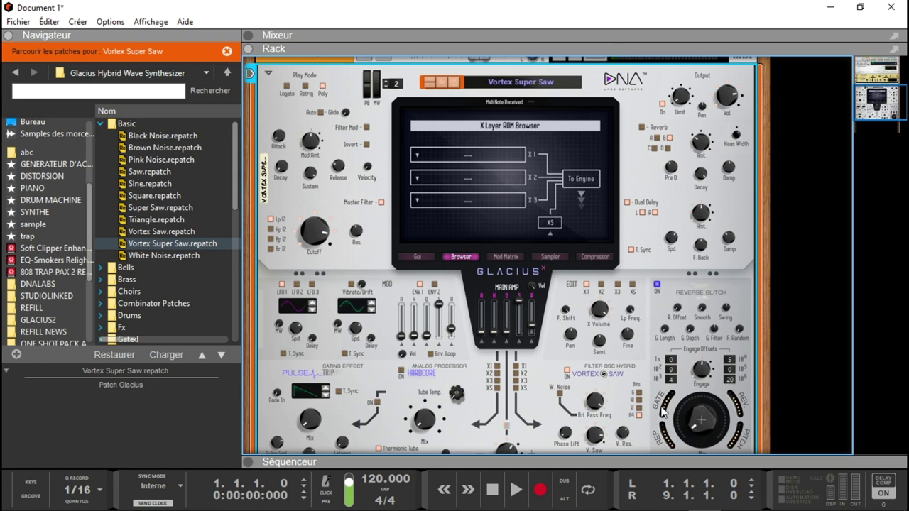
pyautogui.moveTo(696, 419)
pyautogui.moveTo(696, 420); pyautogui.dragTo(695, 384)
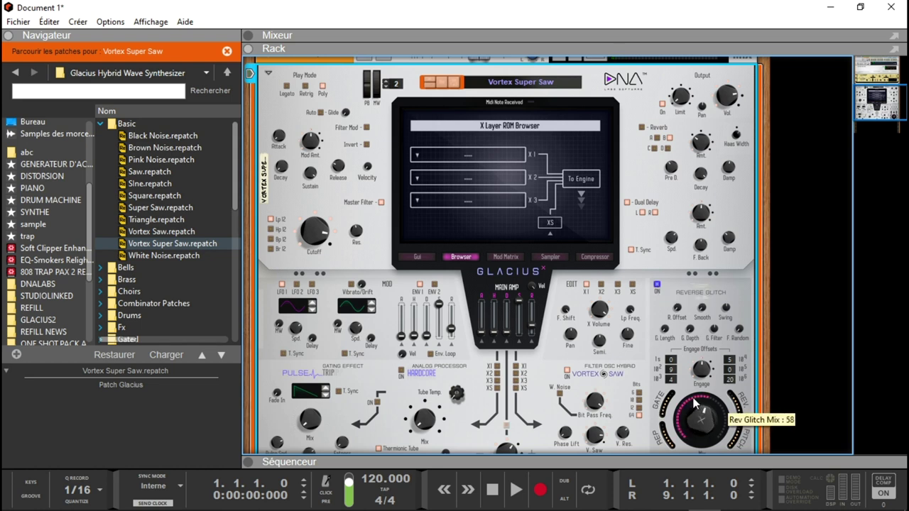
pyautogui.moveTo(695, 422); pyautogui.dragTo(695, 418)
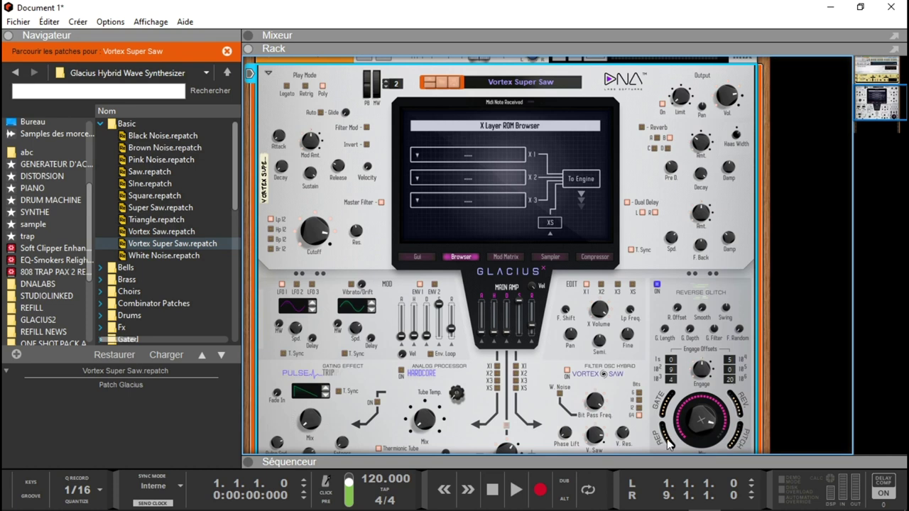
pyautogui.moveTo(694, 414)
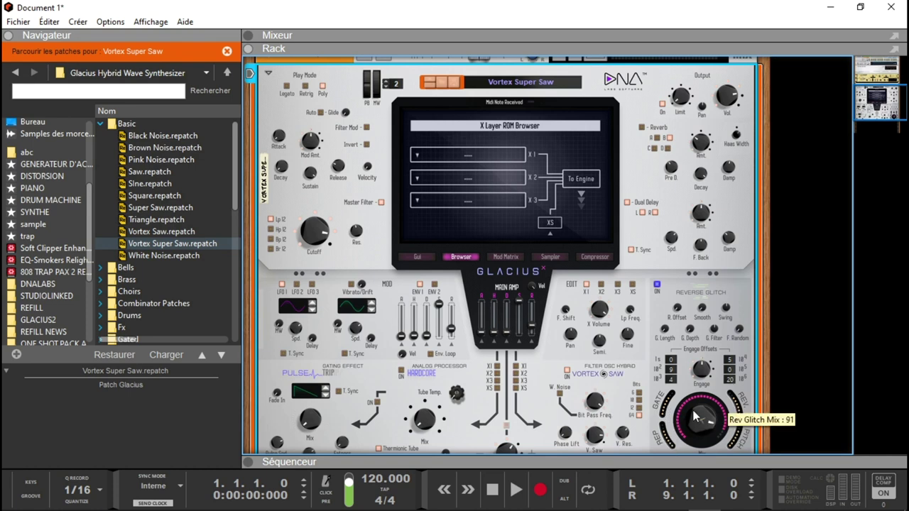
# Lower the Reverse Glitch Rep amount and adjust its Gate amount
pyautogui.moveTo(735, 403)
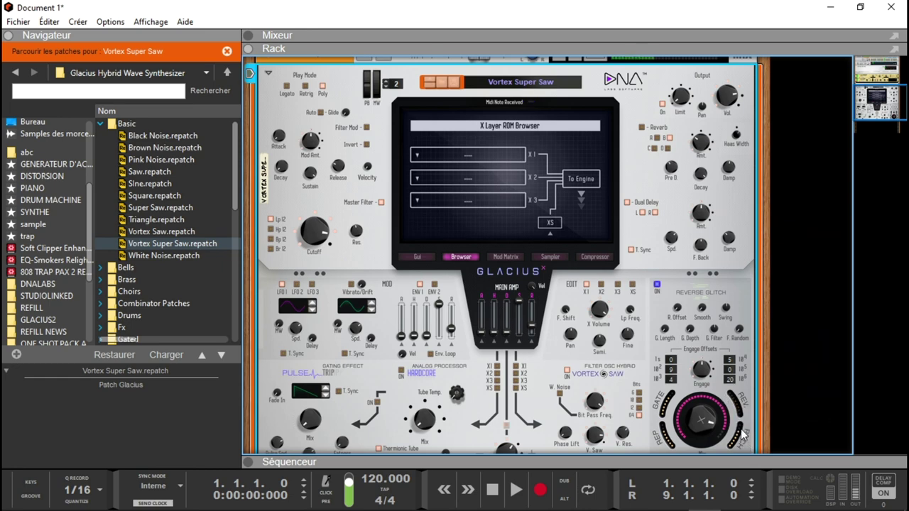
pyautogui.scroll(-2, 736, 444)
pyautogui.scroll(-3, 737, 444)
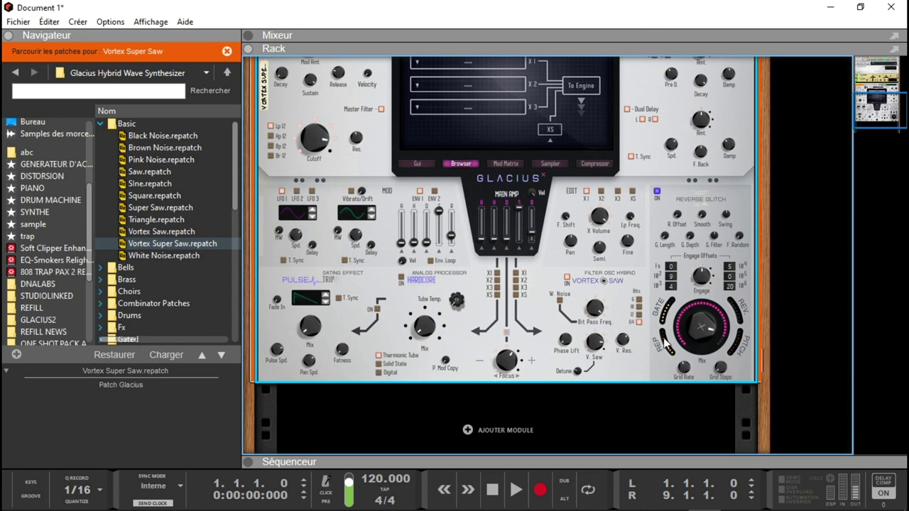
pyautogui.moveTo(665, 343); pyautogui.dragTo(682, 376)
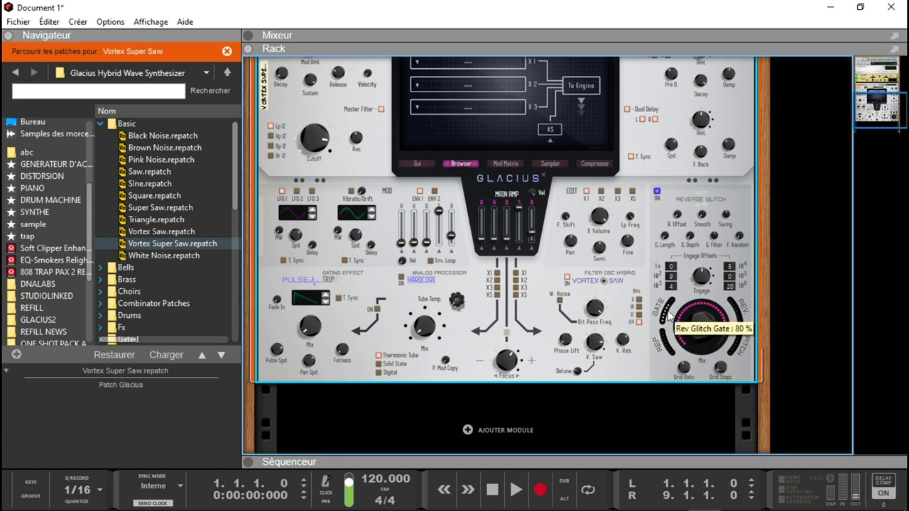
pyautogui.moveTo(668, 318); pyautogui.dragTo(679, 295)
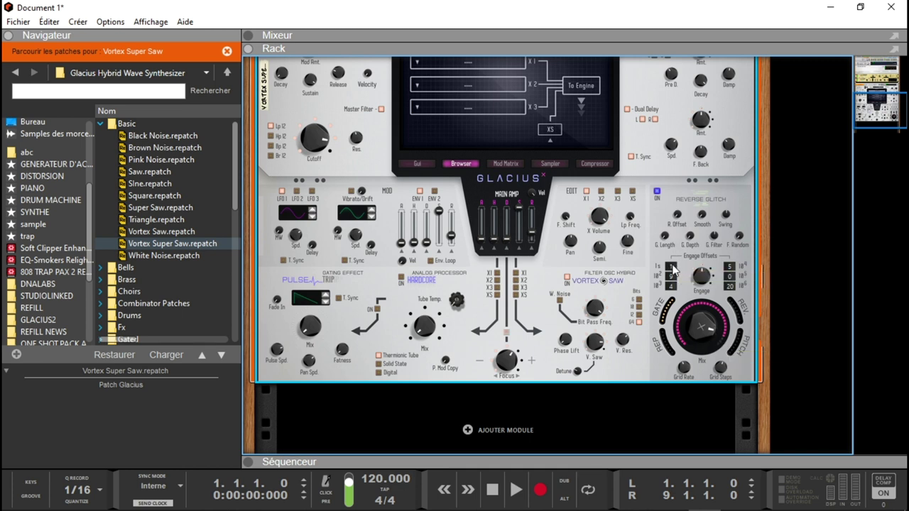
# Set the Reverse Glitch Engage Offsets to 1, 5, 8 and 5, 4, 20, and adjust the G. Filter and G. Length controls
pyautogui.moveTo(675, 268); pyautogui.dragTo(683, 220)
pyautogui.moveTo(737, 283); pyautogui.dragTo(740, 198)
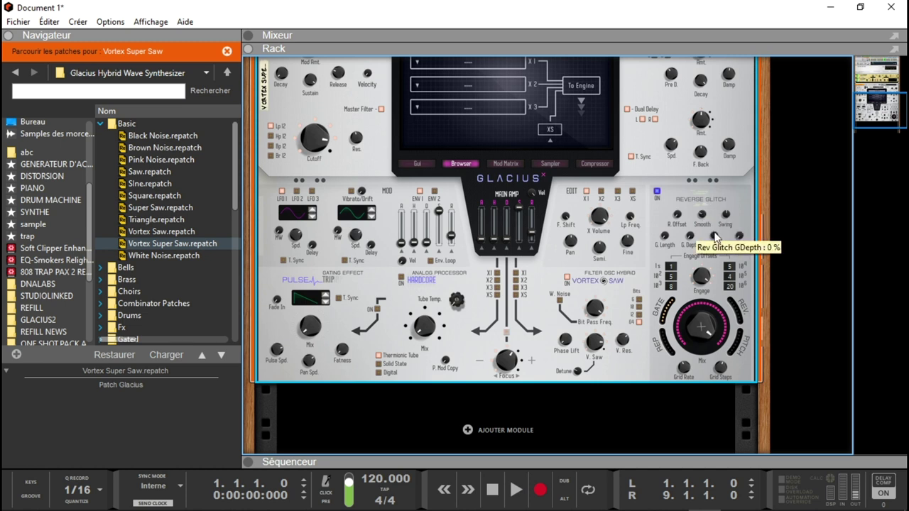
pyautogui.moveTo(716, 237); pyautogui.dragTo(697, 210)
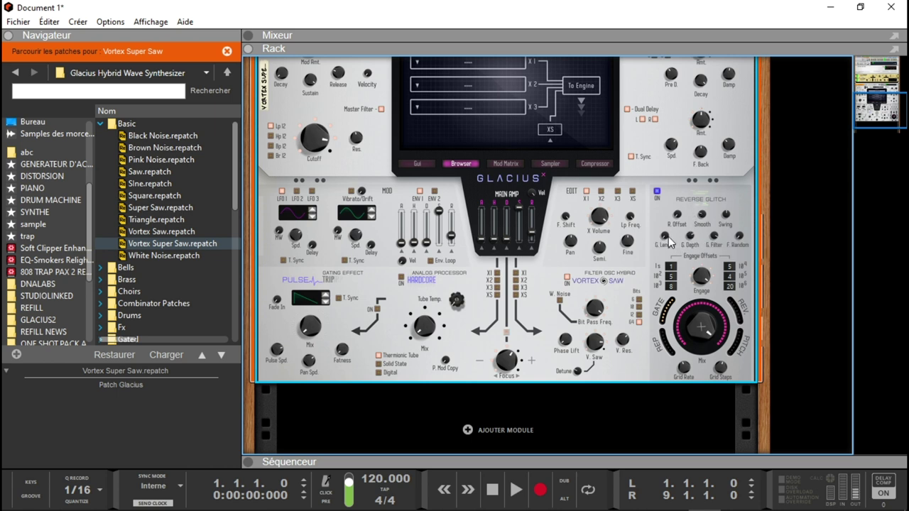
pyautogui.moveTo(668, 237); pyautogui.dragTo(671, 214)
pyautogui.moveTo(741, 231)
pyautogui.moveTo(723, 325)
# Assign the Analog Saw 1 waveform to the X1 layer in the X Layer ROM Browser
pyautogui.scroll(2, 423, 106)
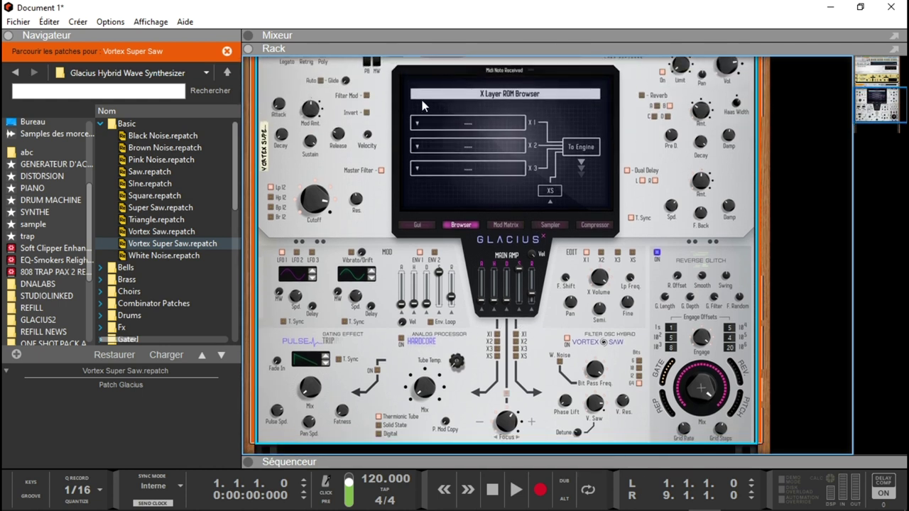
pyautogui.click(549, 226)
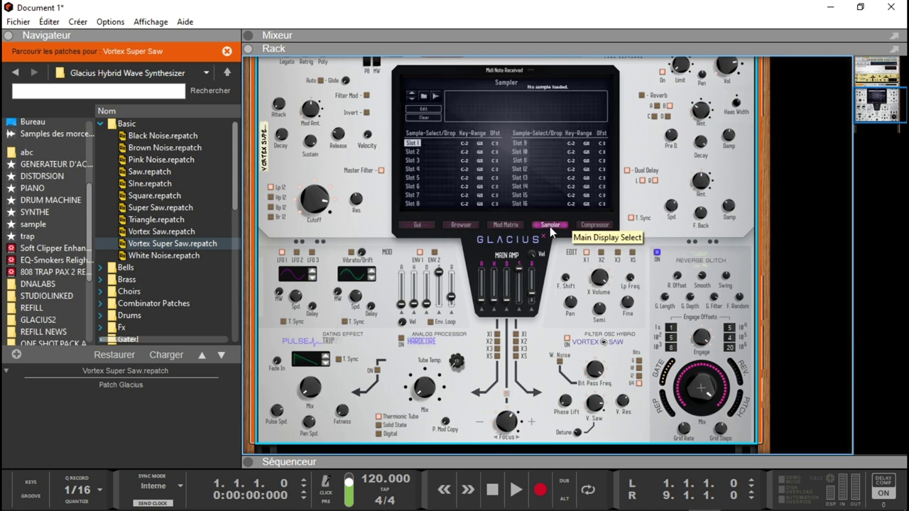
pyautogui.click(459, 225)
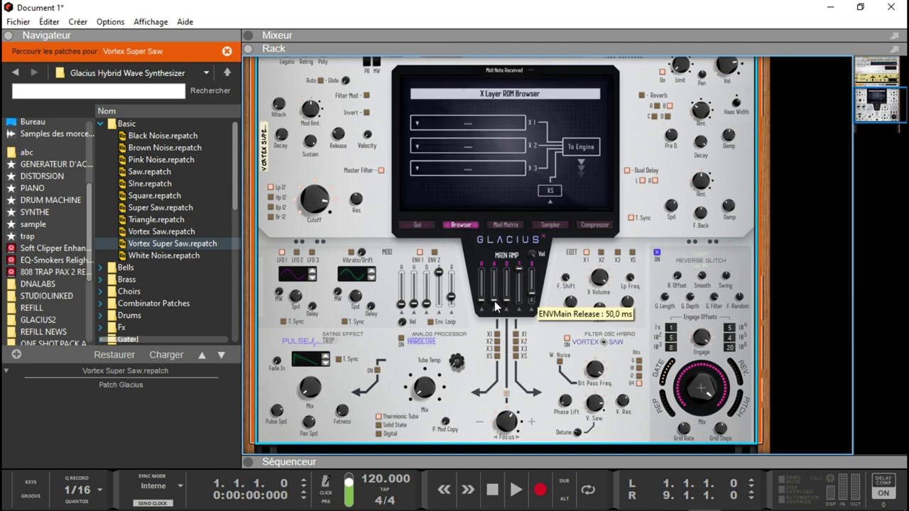
pyautogui.click(416, 130)
pyautogui.moveTo(476, 165)
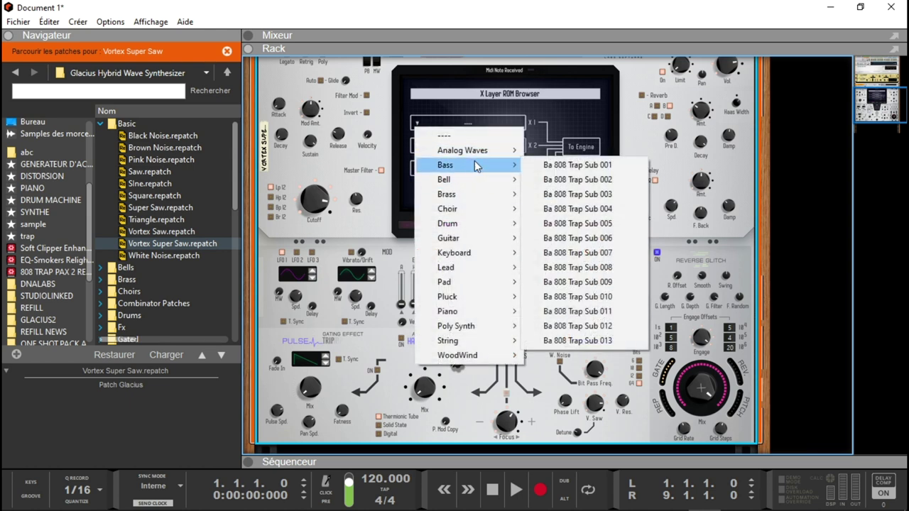
pyautogui.click(557, 150)
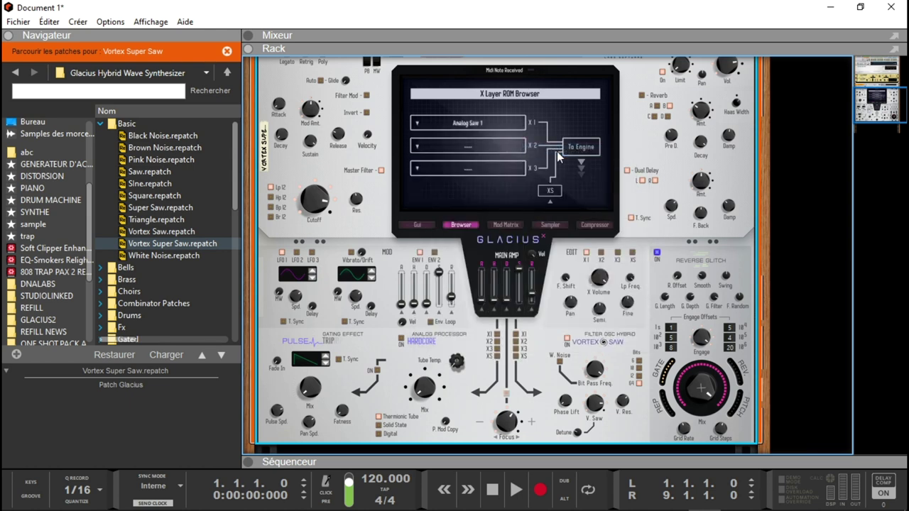
# Go over the X layer and Vortex Saw controls and raise the Reverse Glitch Pitch amount
pyautogui.moveTo(602, 300)
pyautogui.mouseDown()
pyautogui.moveTo(603, 348)
pyautogui.moveTo(600, 297)
pyautogui.mouseUp()
pyautogui.moveTo(594, 374)
pyautogui.moveTo(603, 399)
pyautogui.moveTo(737, 415); pyautogui.dragTo(743, 370)
# Go over the Hardcore processor's Mix and adjust its Tube Temp. control
pyautogui.moveTo(425, 384)
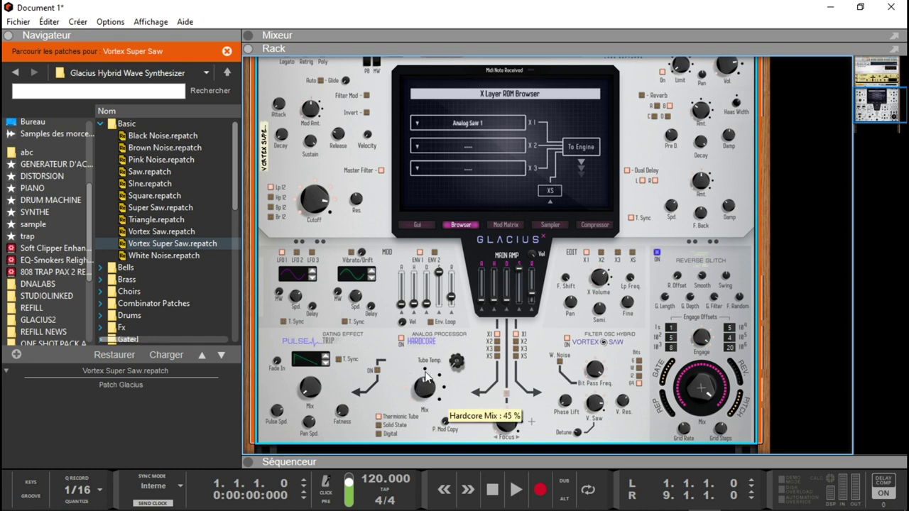
pyautogui.moveTo(452, 347)
pyautogui.moveTo(452, 348); pyautogui.dragTo(452, 328)
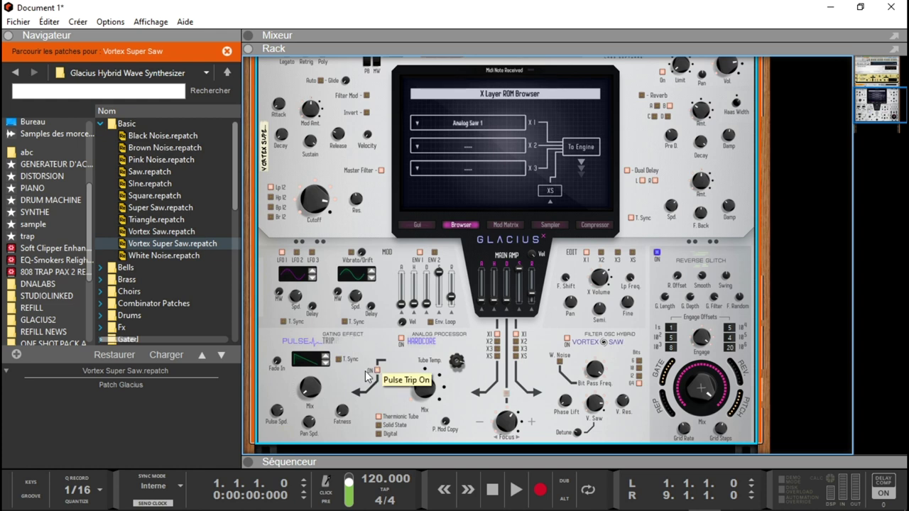
# Raise the Pulse Trip Mix to 90.6 and adjust its Pulse Spd., Fatness and Fade In controls
pyautogui.moveTo(313, 386); pyautogui.dragTo(322, 363)
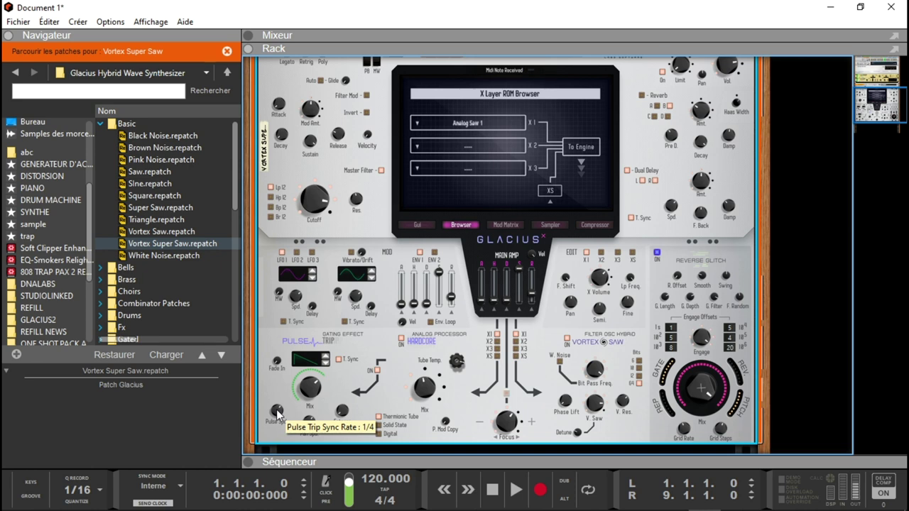
pyautogui.moveTo(277, 413); pyautogui.dragTo(304, 384)
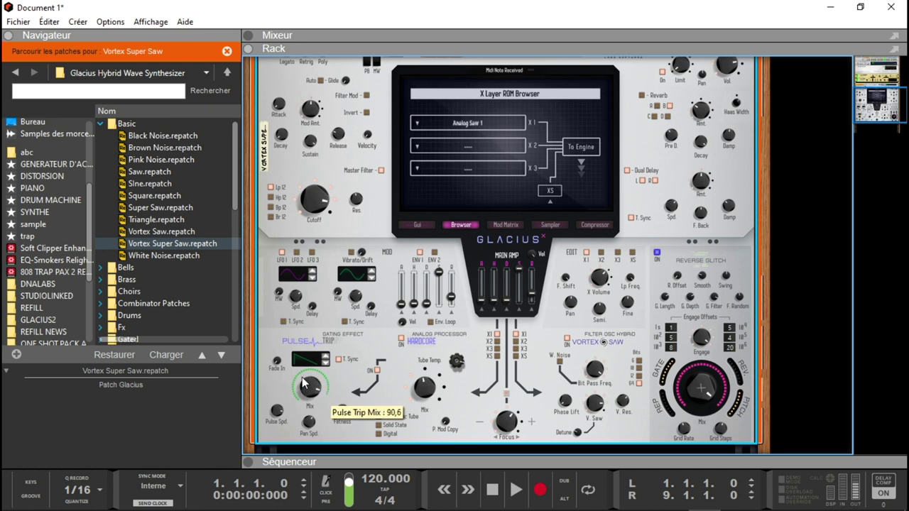
pyautogui.moveTo(343, 389); pyautogui.dragTo(343, 383)
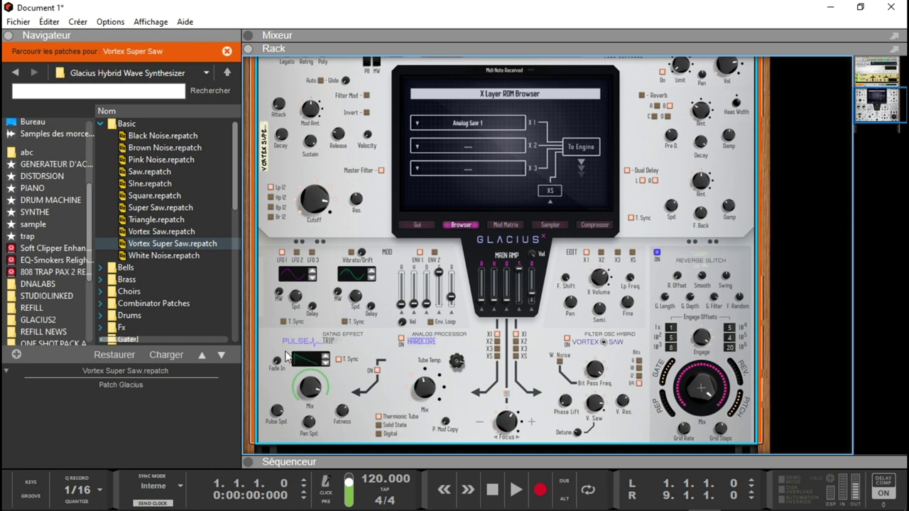
pyautogui.moveTo(278, 366)
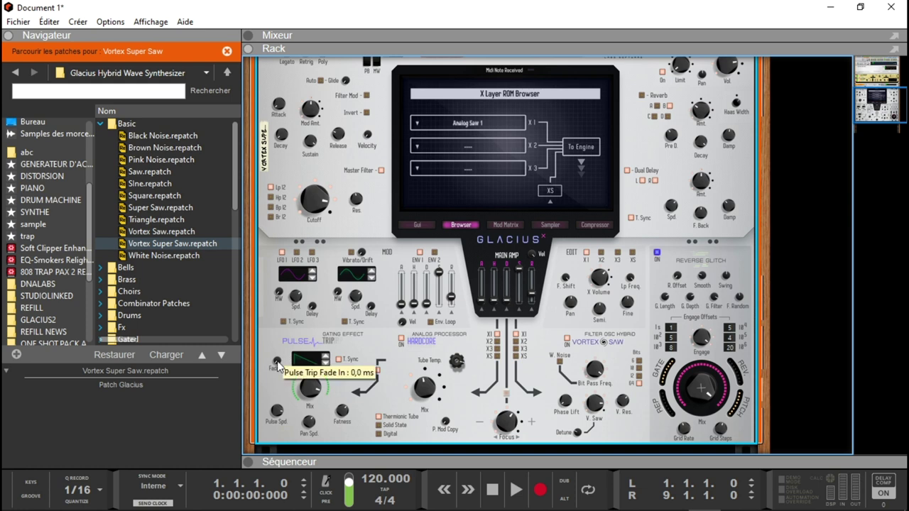
pyautogui.moveTo(278, 366); pyautogui.dragTo(281, 355)
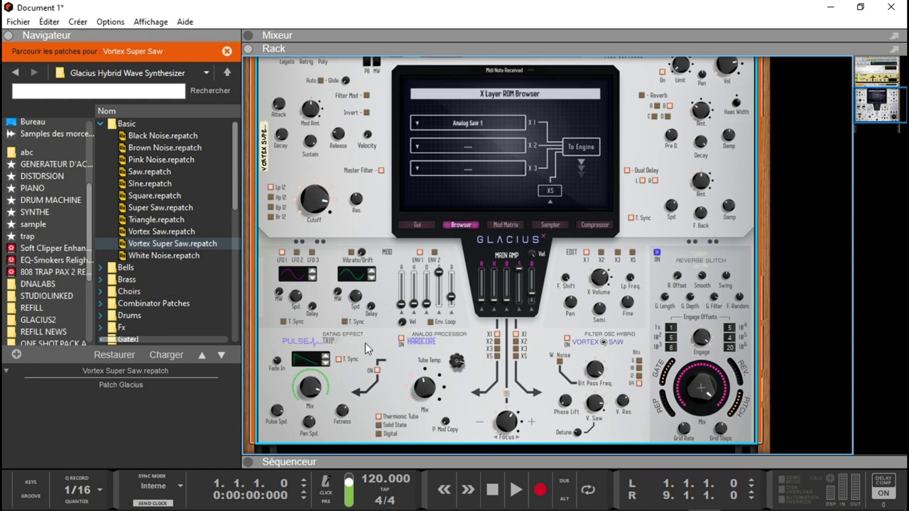
# Show the Modulation Routing Matrix and set the source of its second row to LFO 1
pyautogui.click(503, 225)
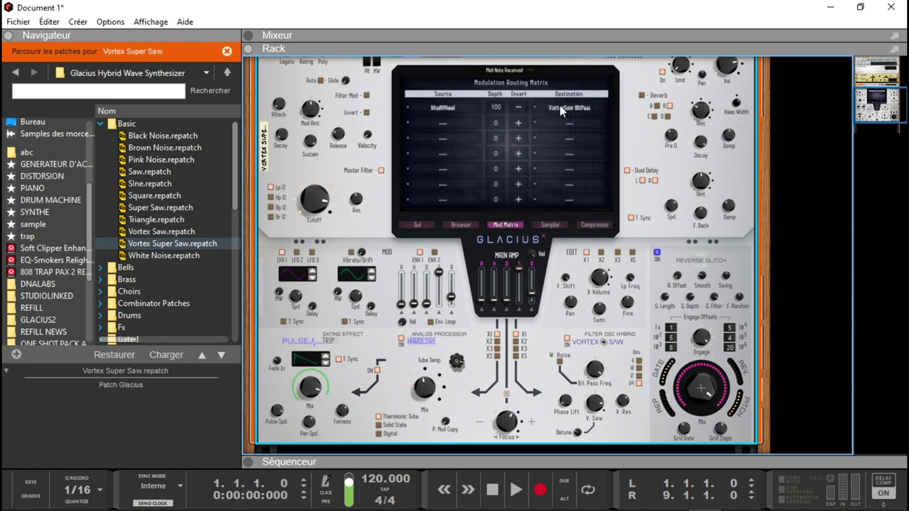
pyautogui.click(440, 122)
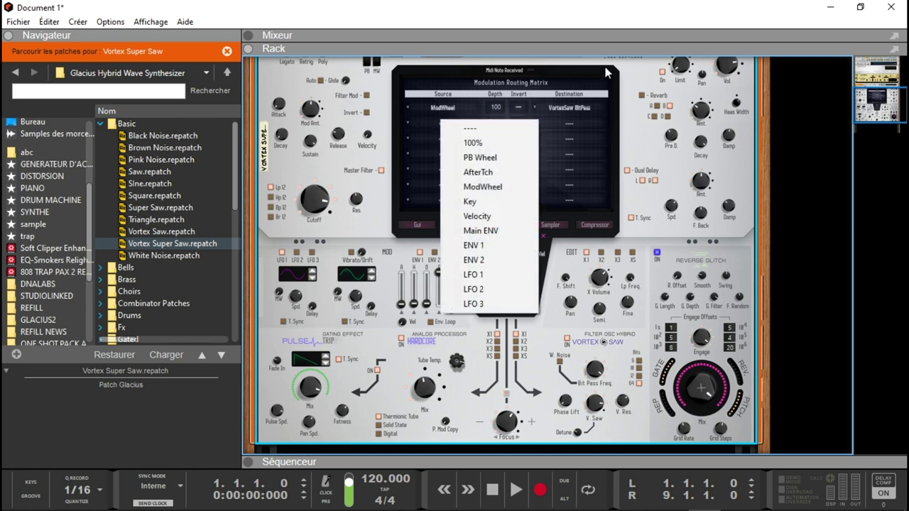
pyautogui.click(551, 316)
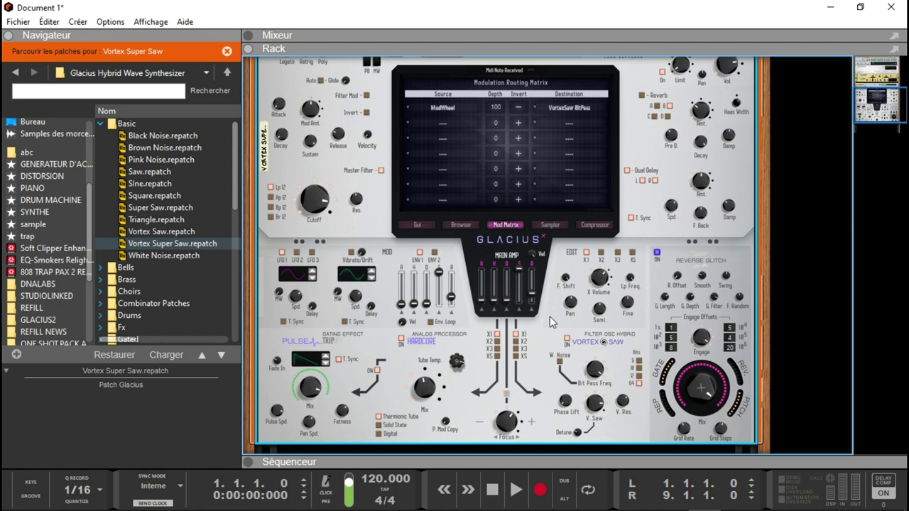
pyautogui.click(437, 124)
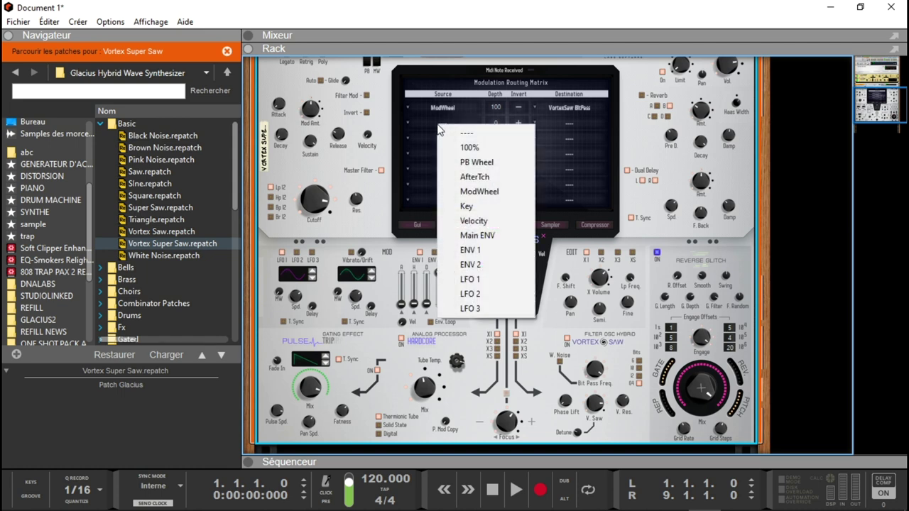
pyautogui.click(477, 280)
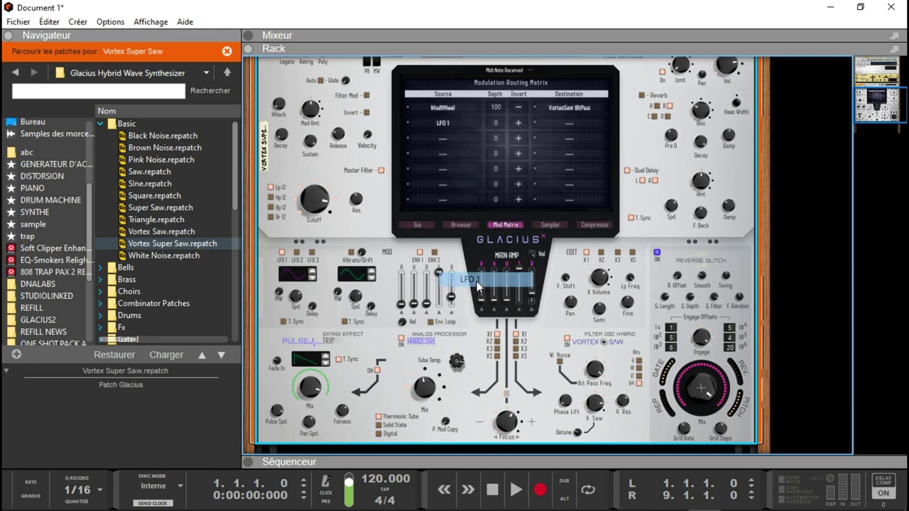
# Route LFO 1 to the Filter Cutoff in the modulation matrix's second row with a depth of 91
pyautogui.click(565, 125)
pyautogui.moveTo(617, 148)
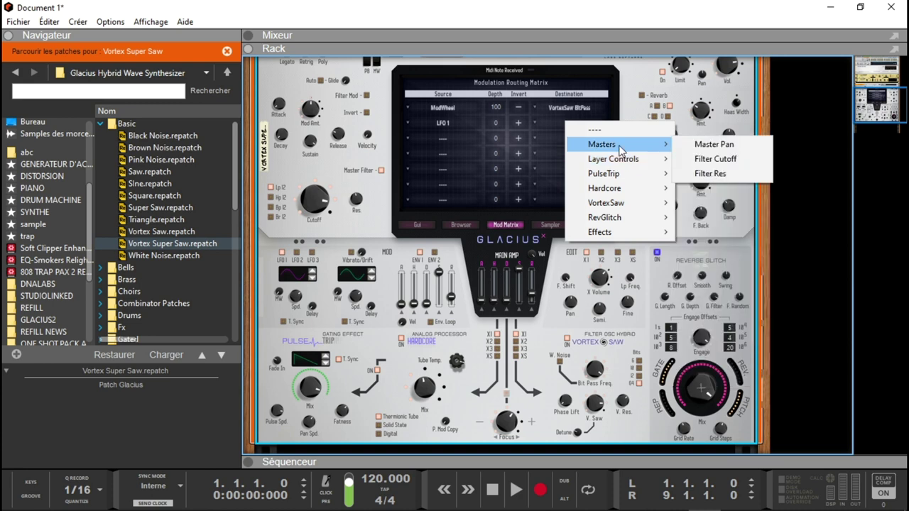
pyautogui.click(697, 159)
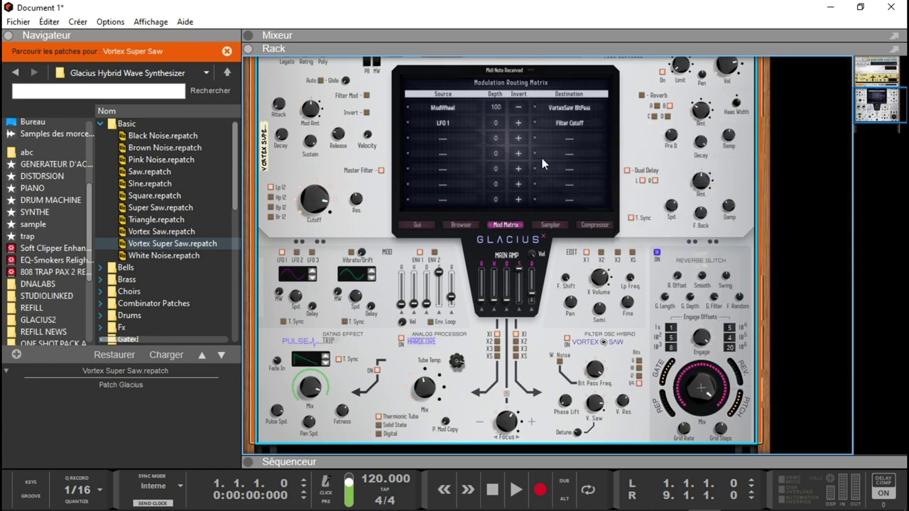
pyautogui.moveTo(495, 124); pyautogui.dragTo(507, 29)
pyautogui.moveTo(495, 125); pyautogui.dragTo(495, 65)
# Turn on tempo sync for LFO 1, adjust its speed, and adjust the X layer's Lp Freq control
pyautogui.moveTo(292, 292)
pyautogui.moveTo(291, 292); pyautogui.dragTo(299, 322)
pyautogui.click(285, 321)
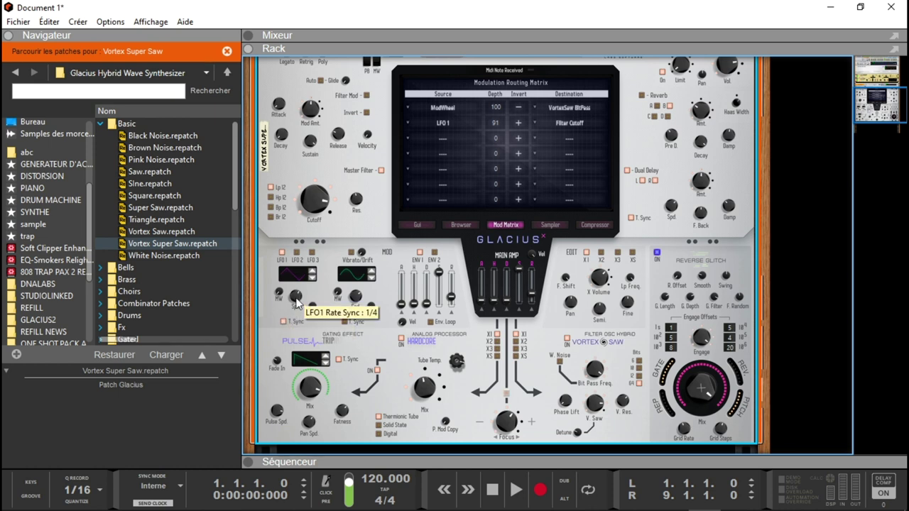
pyautogui.moveTo(297, 303); pyautogui.dragTo(294, 299)
pyautogui.moveTo(630, 279); pyautogui.dragTo(634, 314)
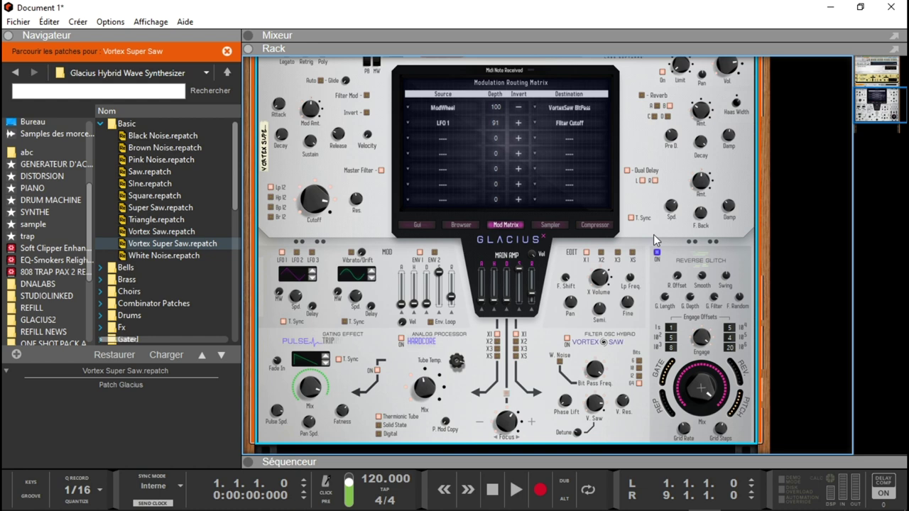
# Reset the Glacius module to its initial patch and try its play modes with the Glide time adjusted
pyautogui.rightClick(634, 197)
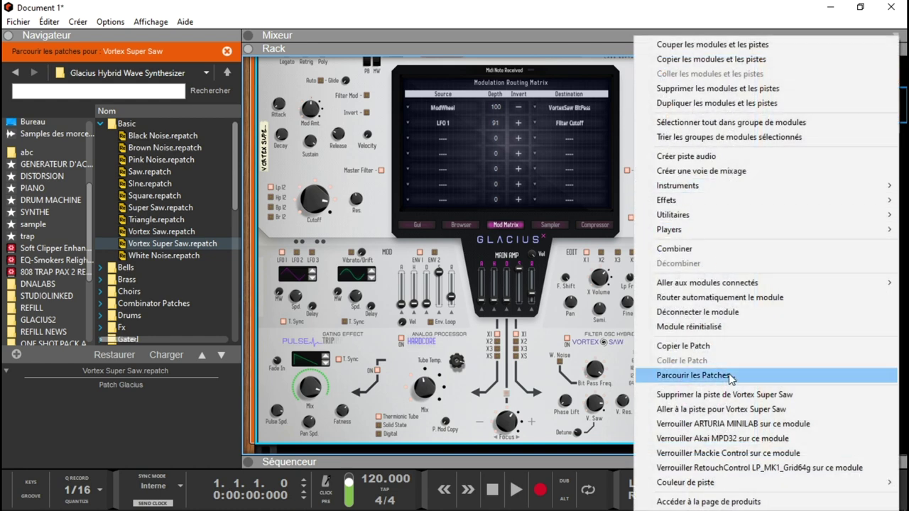
pyautogui.click(722, 327)
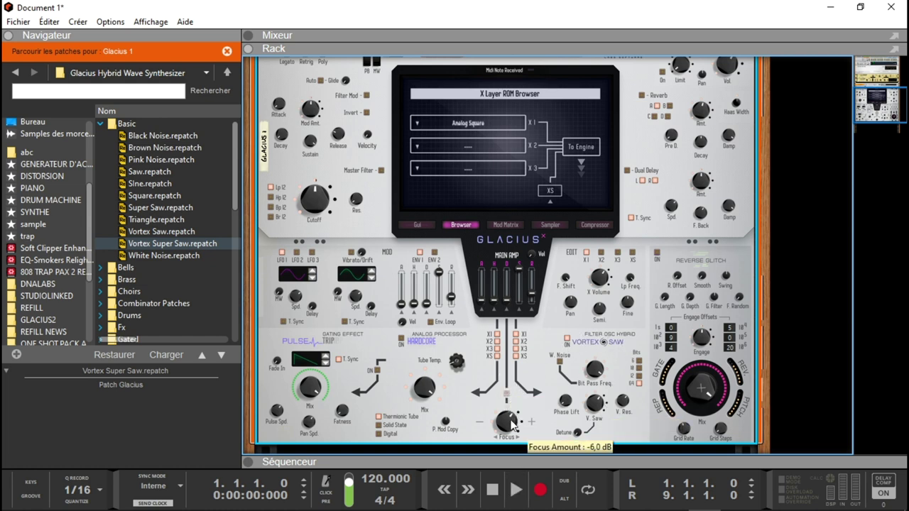
pyautogui.scroll(3, 506, 422)
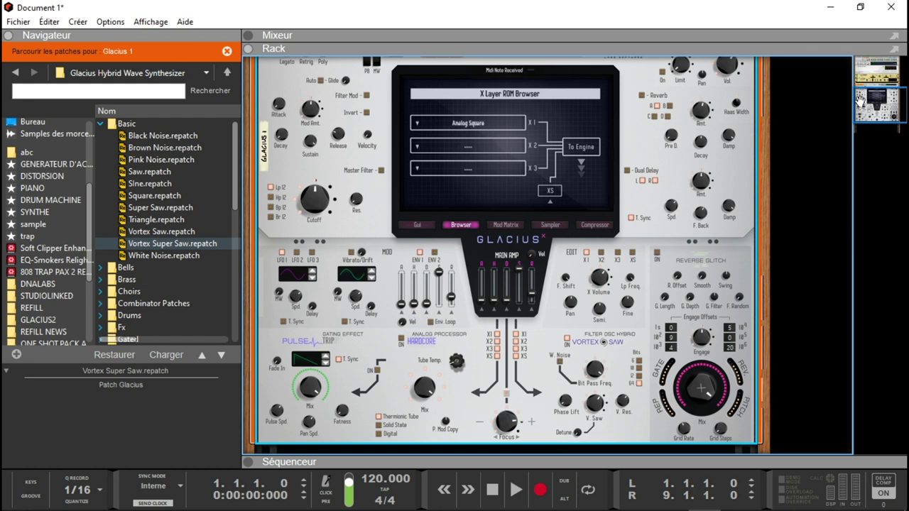
pyautogui.scroll(2, 860, 101)
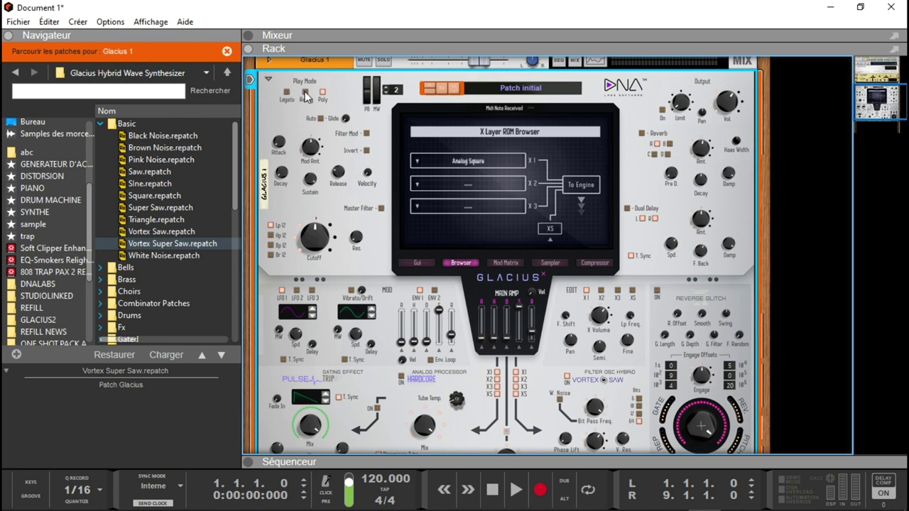
pyautogui.click(306, 93)
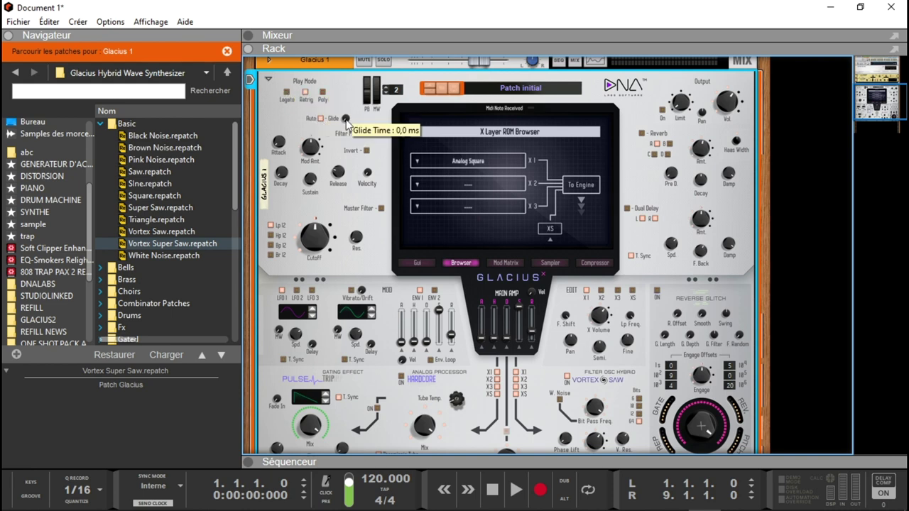
pyautogui.moveTo(346, 120); pyautogui.dragTo(343, 104)
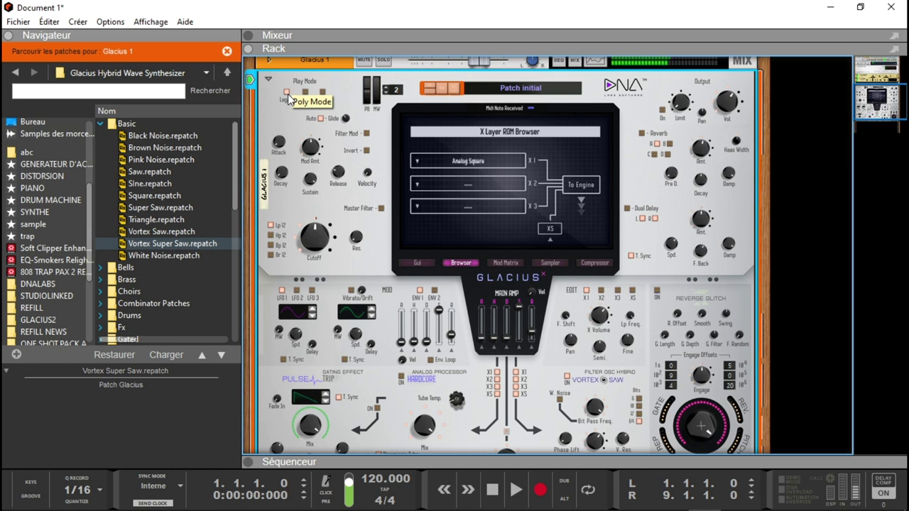
# Audition the Be A Chinese Tale and Be Bells 1 Abc patches from the Bells folder
pyautogui.click(103, 268)
pyautogui.click(175, 138)
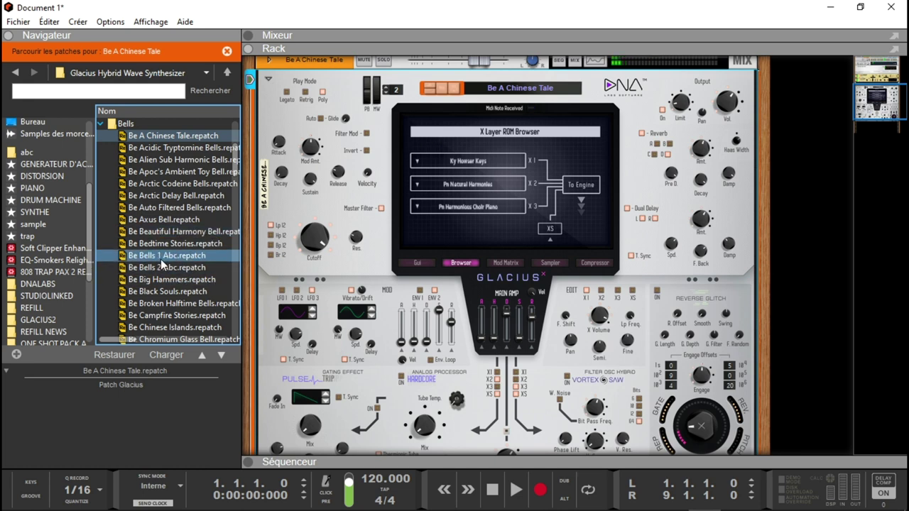
pyautogui.moveTo(172, 256); pyautogui.dragTo(393, 220)
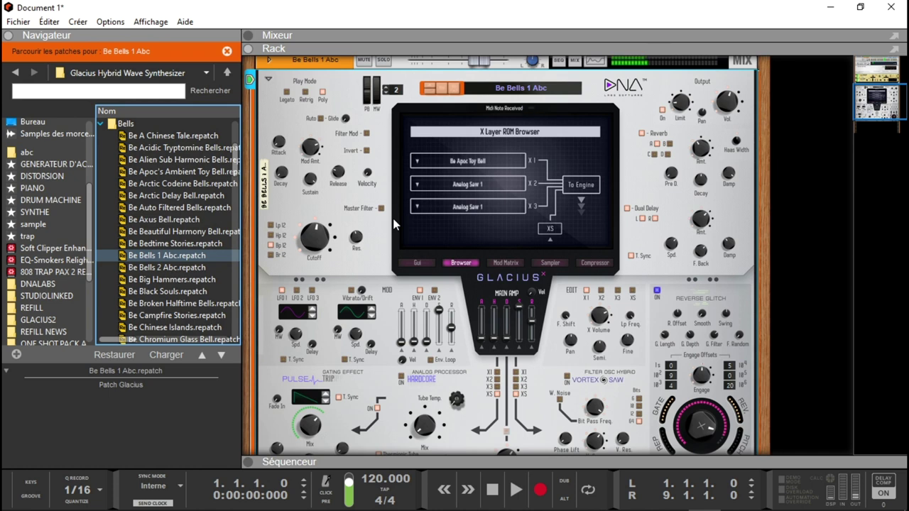
# Audition the Br Army of Villains and Br Hollywood Cult Brass patches from the Brass folder
pyautogui.click(102, 125)
pyautogui.click(99, 135)
pyautogui.click(98, 135)
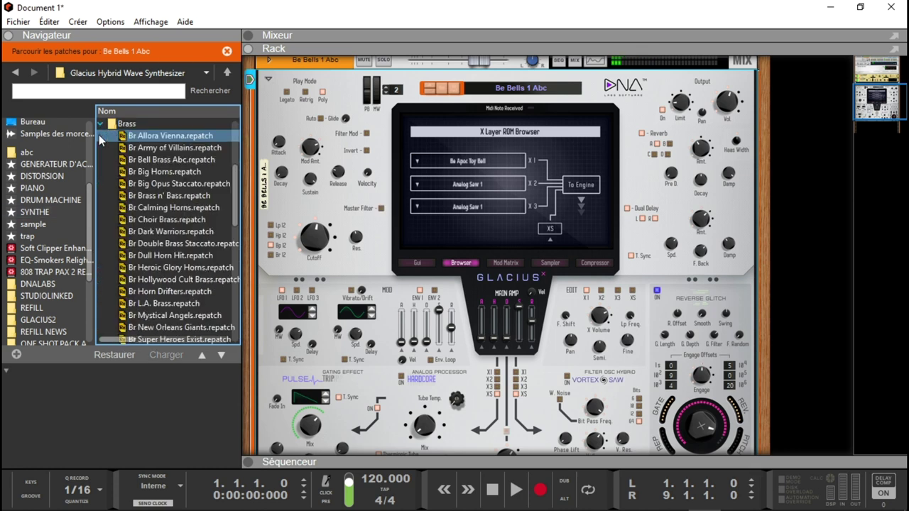
pyautogui.click(137, 148)
pyautogui.doubleClick(136, 148)
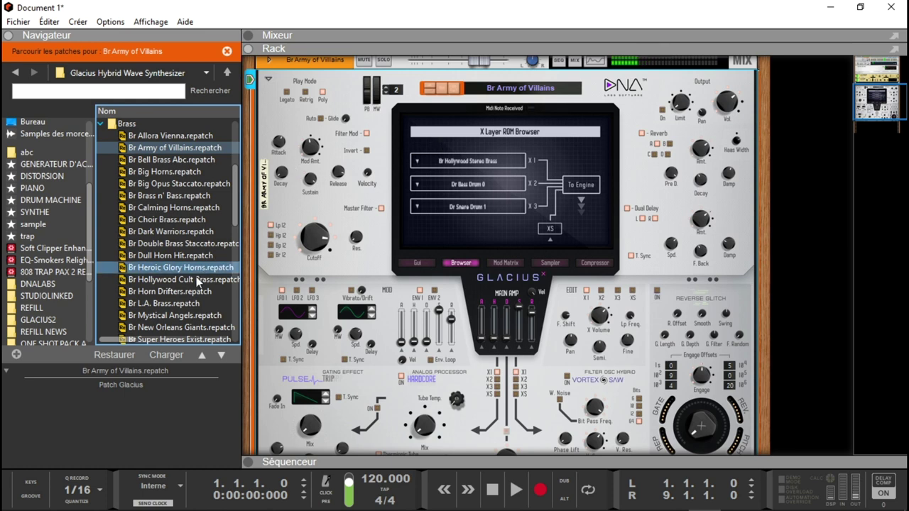
pyautogui.moveTo(195, 280); pyautogui.dragTo(593, 230)
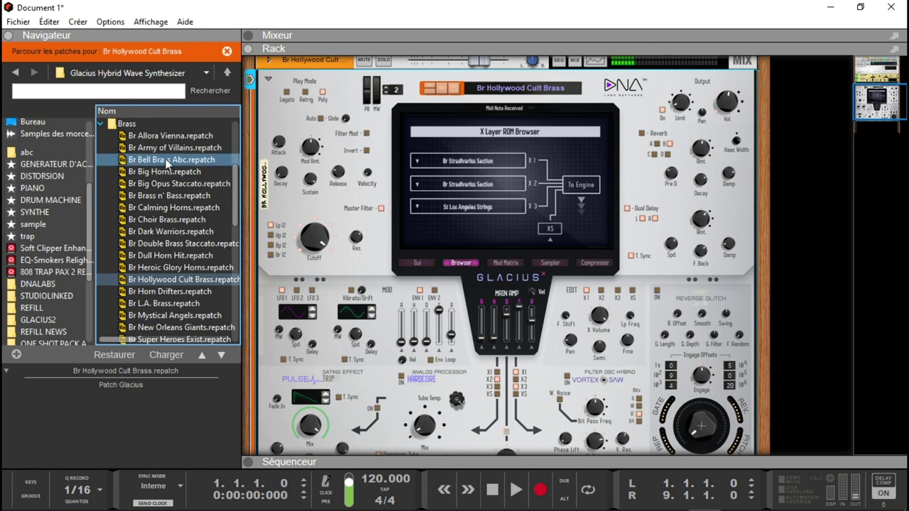
# Audition the Gl Dominican Robotix patch from the Glitched folder
pyautogui.click(101, 124)
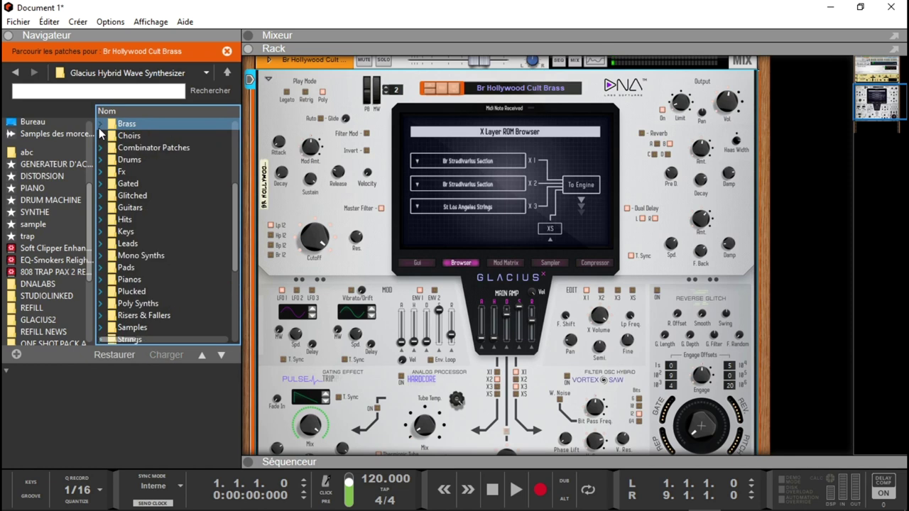
pyautogui.click(106, 197)
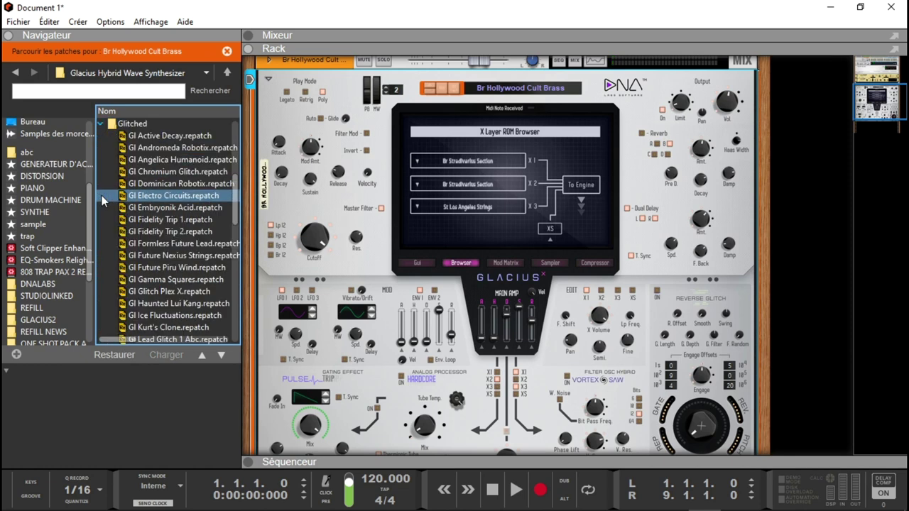
pyautogui.click(166, 185)
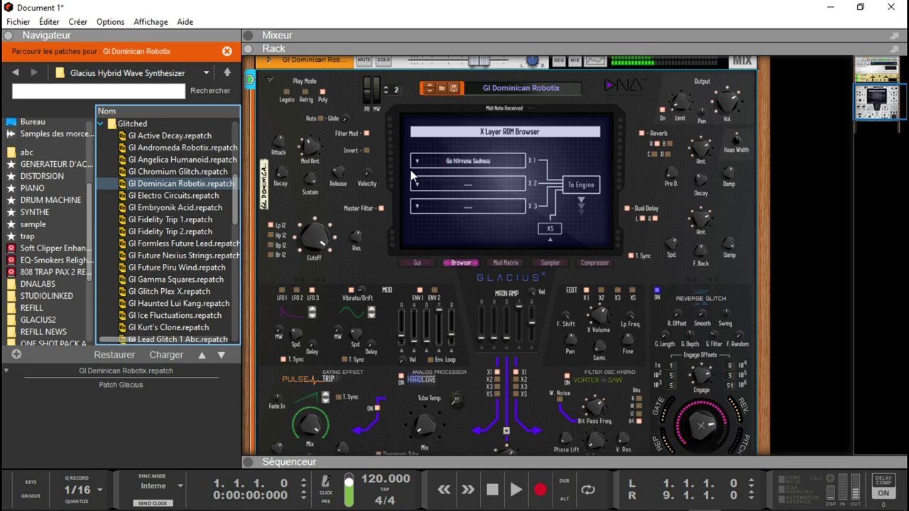
# Audition the Ky Haunted Melodies, Ky P. Mod Rhodes and Ky Vintage Rhodes patches from the Keys folder
pyautogui.click(115, 124)
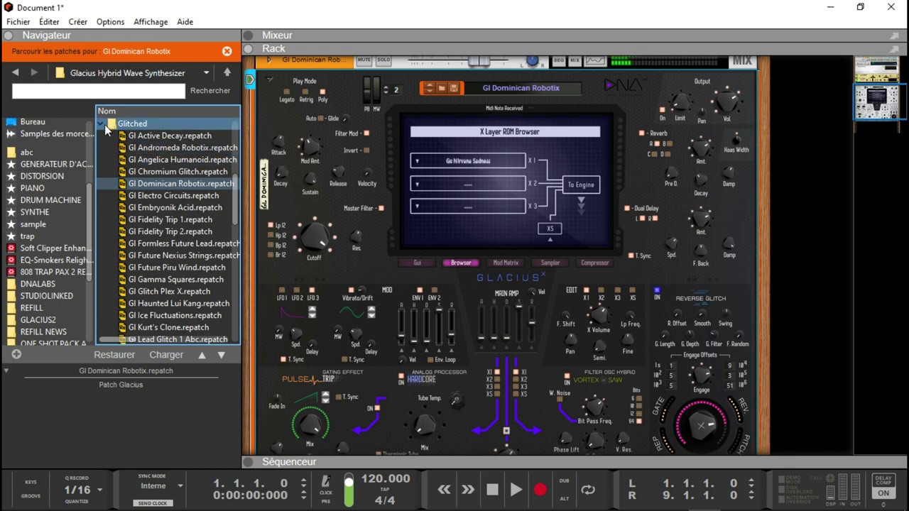
pyautogui.click(102, 125)
pyautogui.click(103, 160)
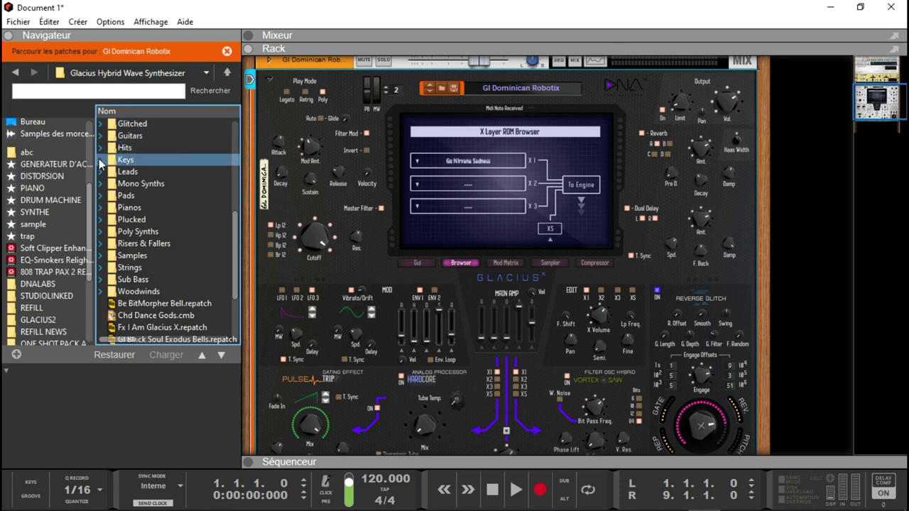
pyautogui.click(101, 162)
pyautogui.click(177, 232)
pyautogui.moveTo(177, 231); pyautogui.dragTo(483, 204)
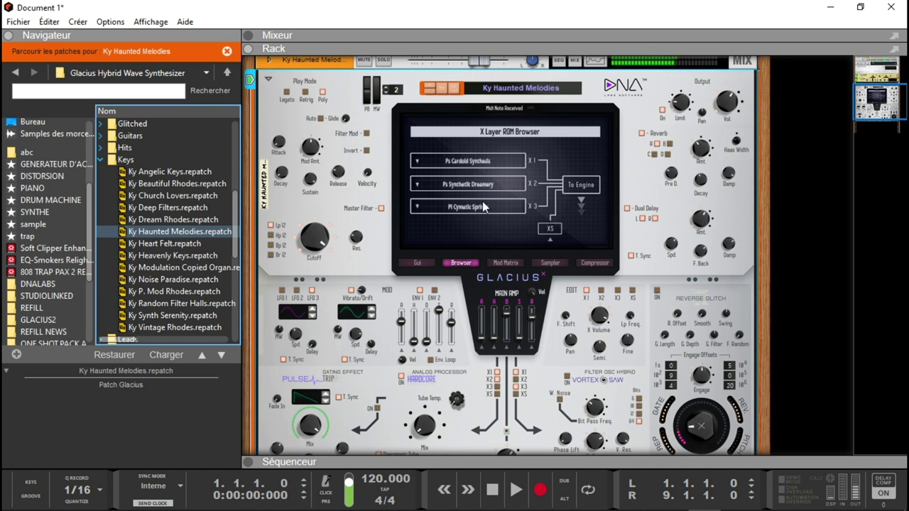
pyautogui.click(181, 292)
pyautogui.moveTo(181, 292); pyautogui.dragTo(487, 210)
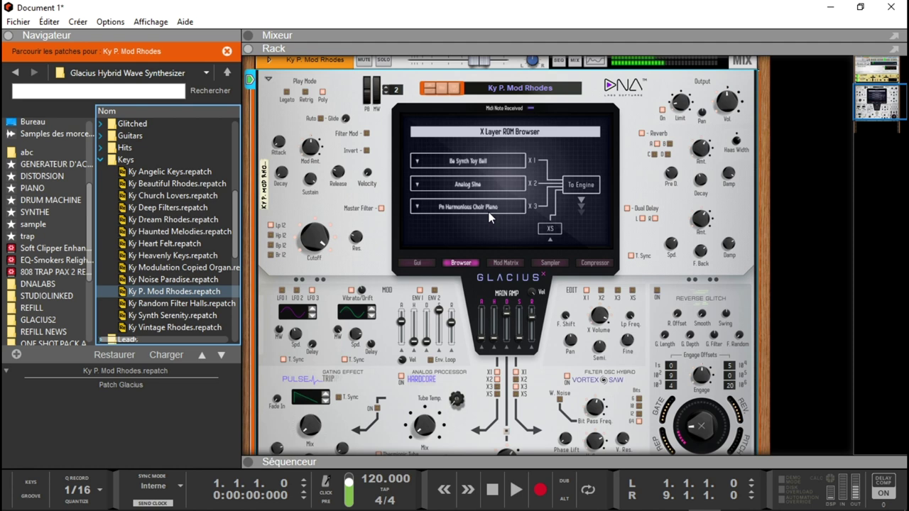
pyautogui.click(188, 328)
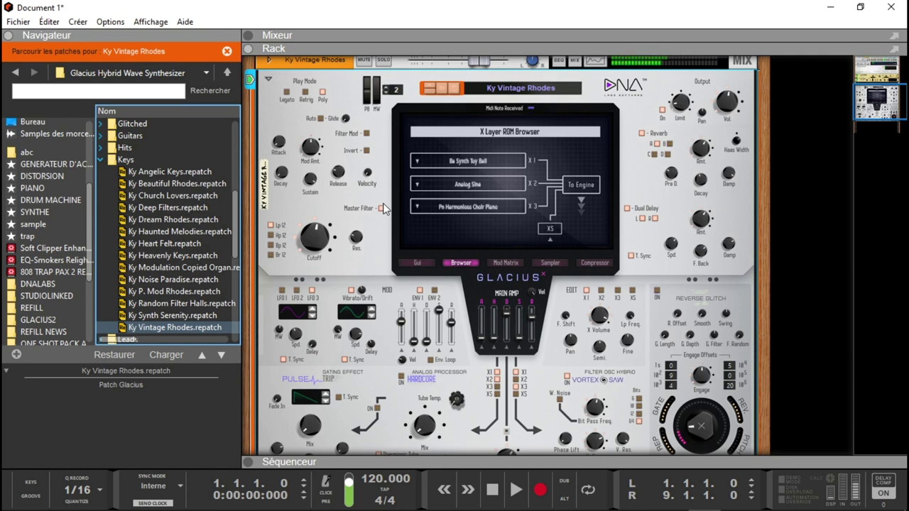
# Audition the Fa Giga-Saw Cutter and Rs Glitch Panner patches from the Risers & Fallers folder
pyautogui.click(101, 159)
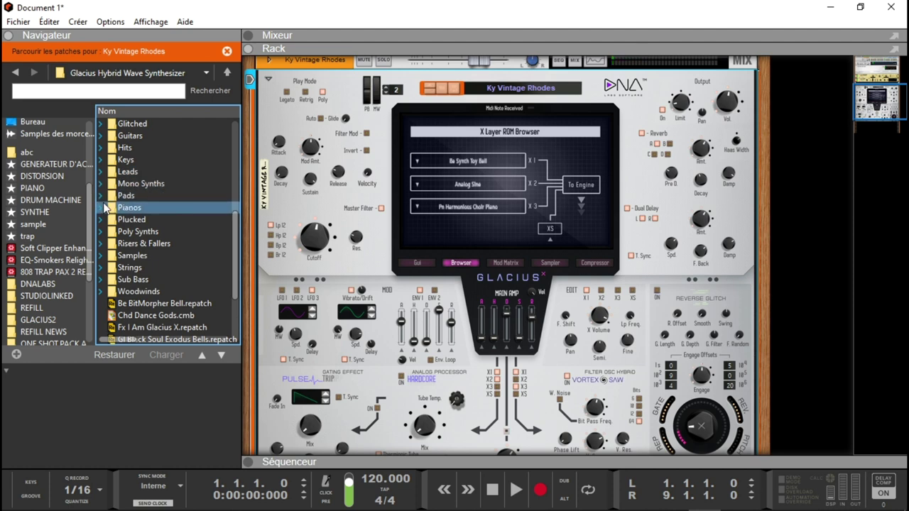
pyautogui.click(100, 241)
pyautogui.click(146, 160)
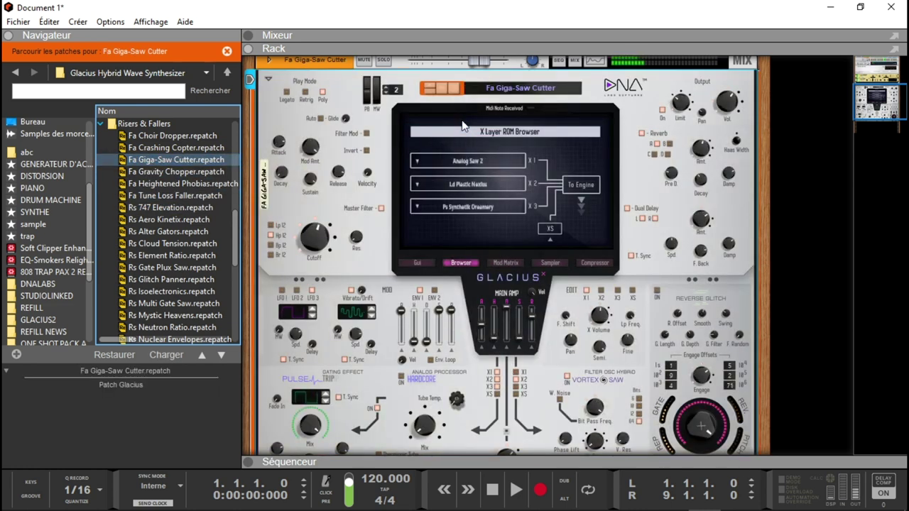
pyautogui.click(189, 280)
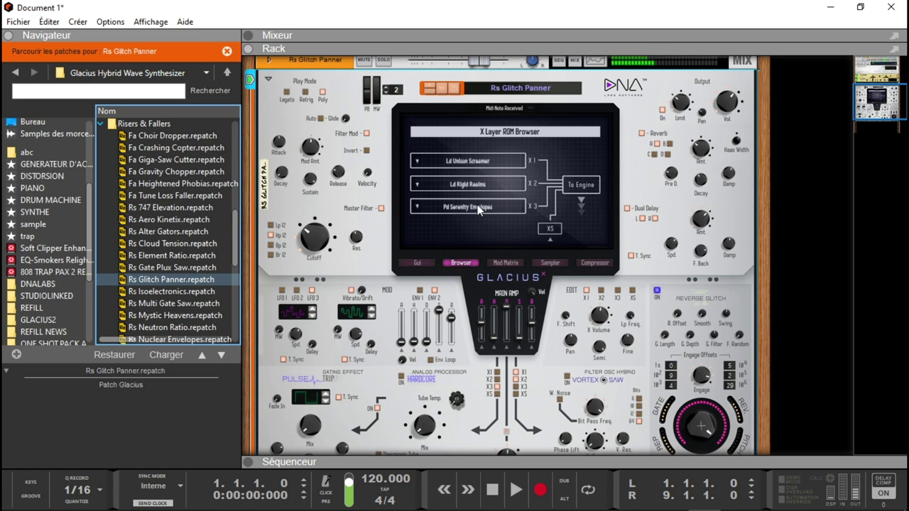
pyautogui.click(102, 126)
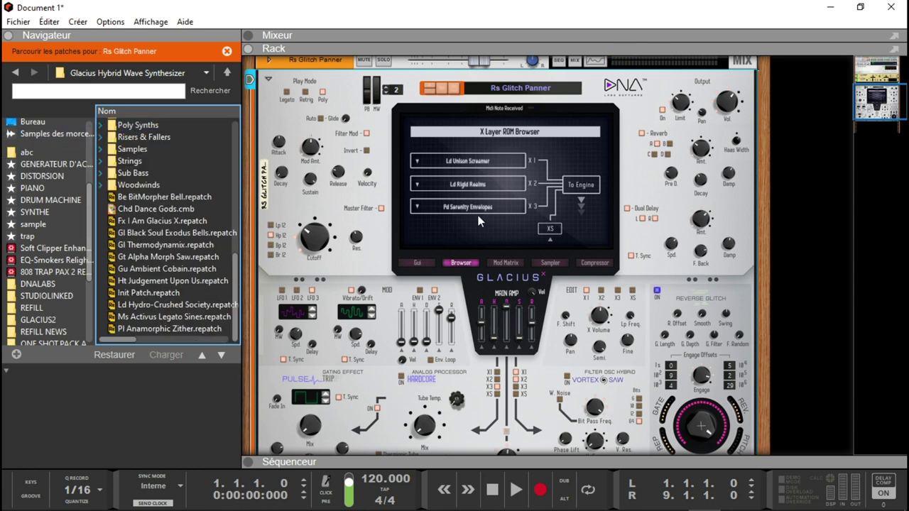
# Reset the Glacius module to its initial patch and show its X Layer ROM Browser and Sampler displays
pyautogui.rightClick(632, 238)
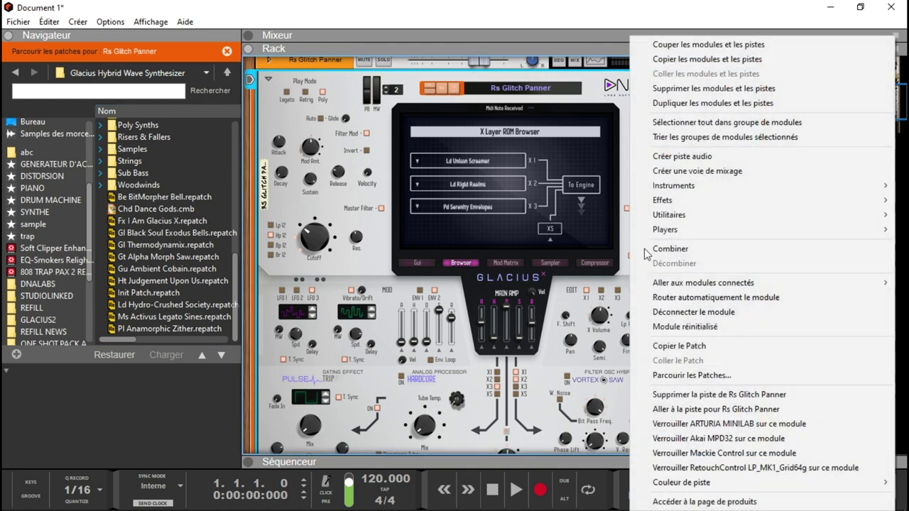
pyautogui.click(697, 329)
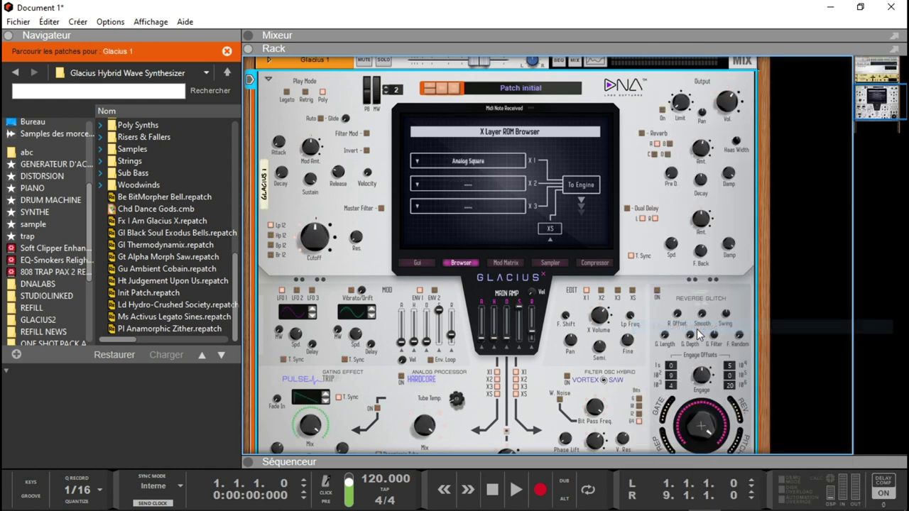
pyautogui.click(551, 263)
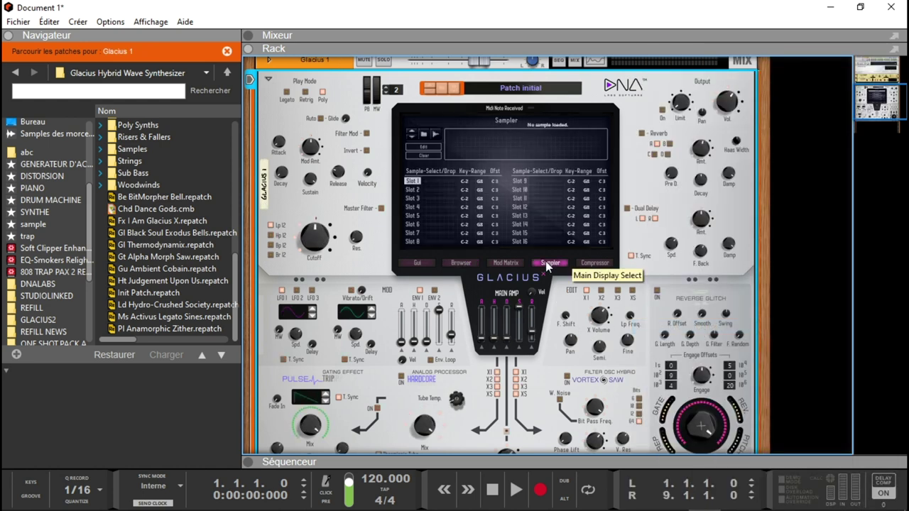
pyautogui.click(459, 264)
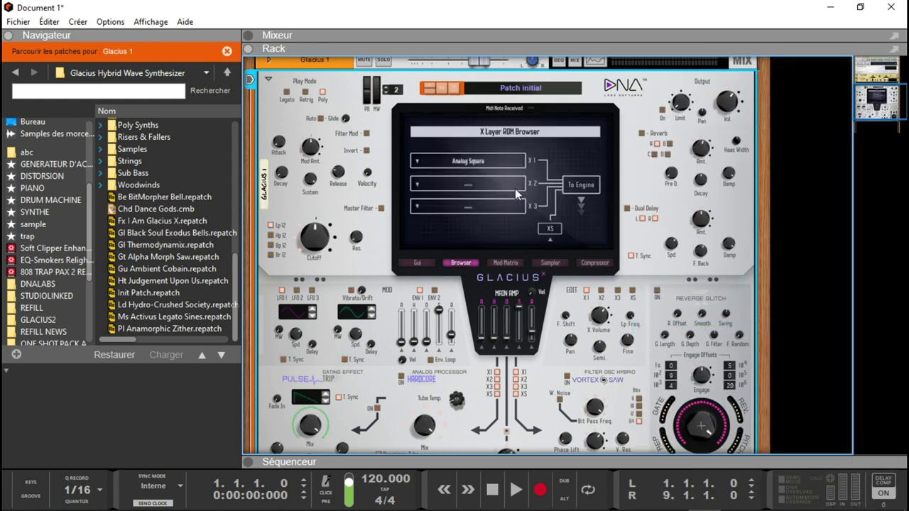
pyautogui.click(423, 163)
pyautogui.click(491, 164)
pyautogui.click(551, 263)
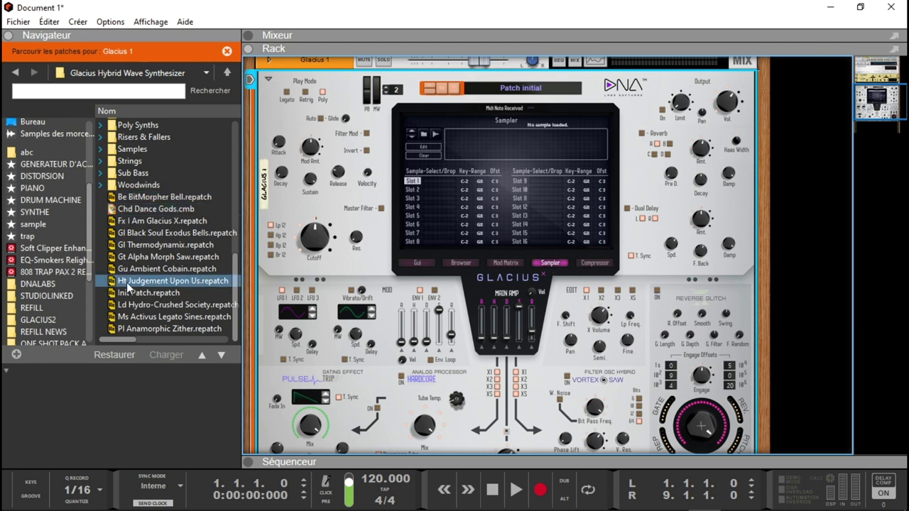
# Open the FLUTE folder of the ONE SHOT PACK ABC VOL1 sample pack in the browser
pyautogui.moveTo(89, 236); pyautogui.dragTo(91, 269)
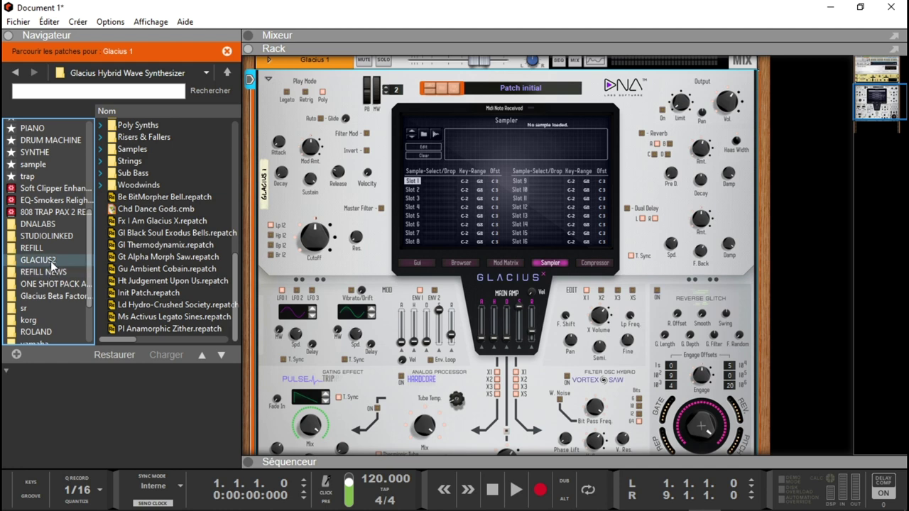
pyautogui.click(52, 284)
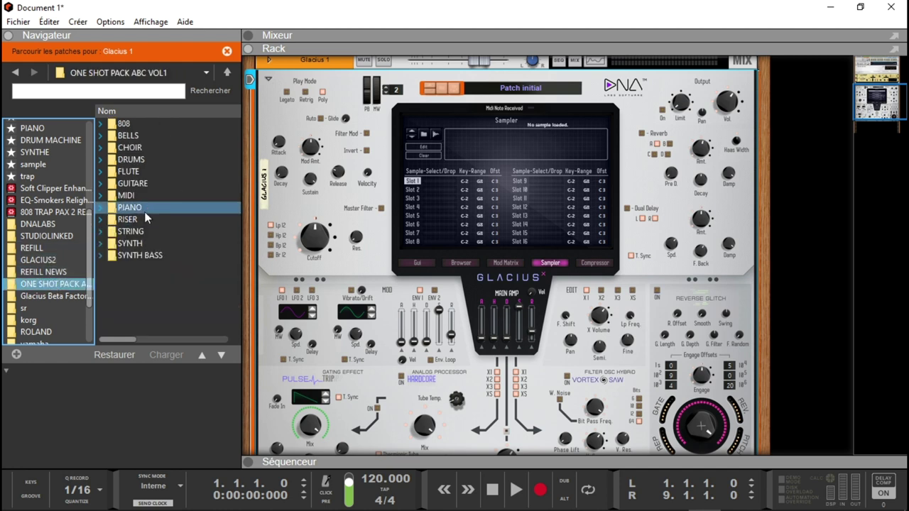
pyautogui.click(100, 171)
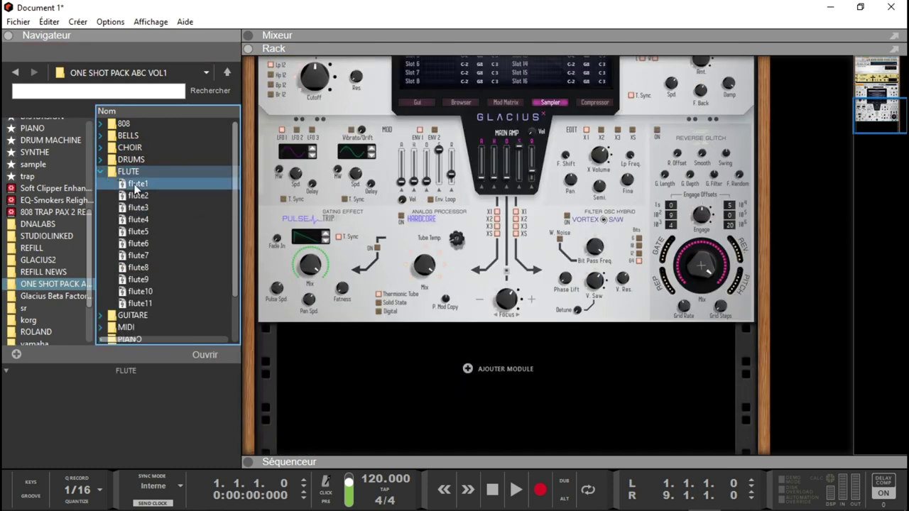
# Load the flute1 sample into Slot 1 of the Glacius sampler
pyautogui.click(135, 185)
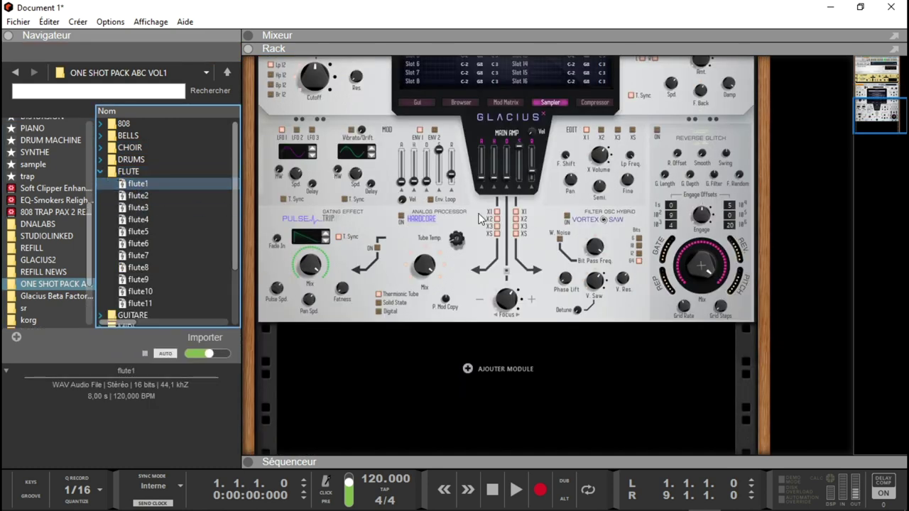
pyautogui.click(875, 97)
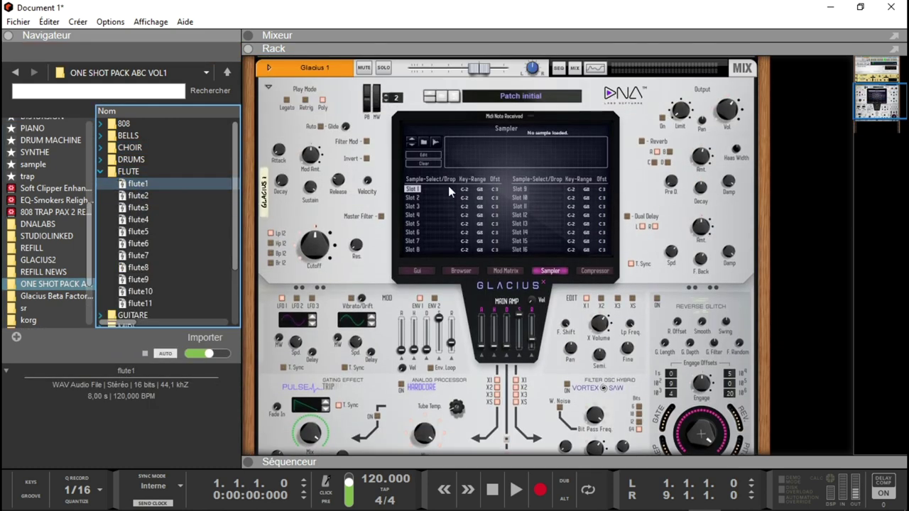
pyautogui.moveTo(144, 185); pyautogui.dragTo(501, 152)
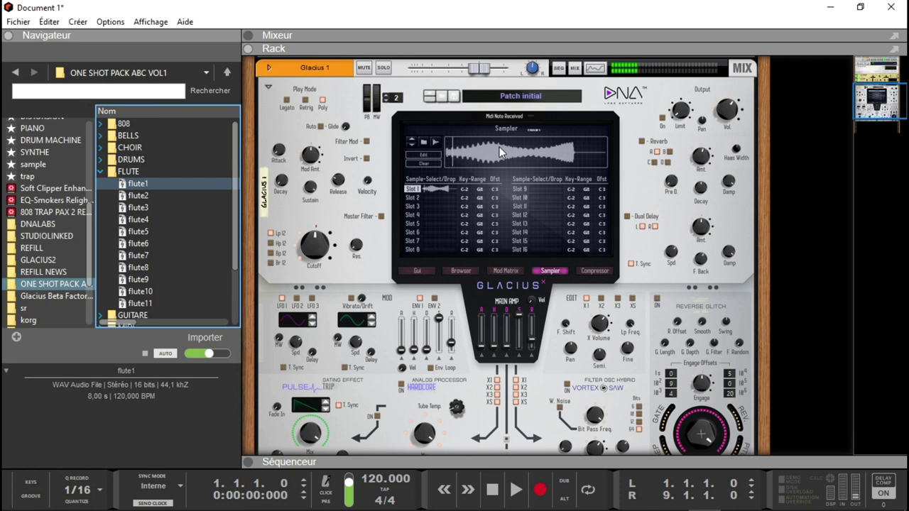
# Select the XS layer for editing and adjust its X Volume, the Tube Temp and the Focus knobs
pyautogui.click(631, 307)
pyautogui.moveTo(605, 326); pyautogui.dragTo(603, 318)
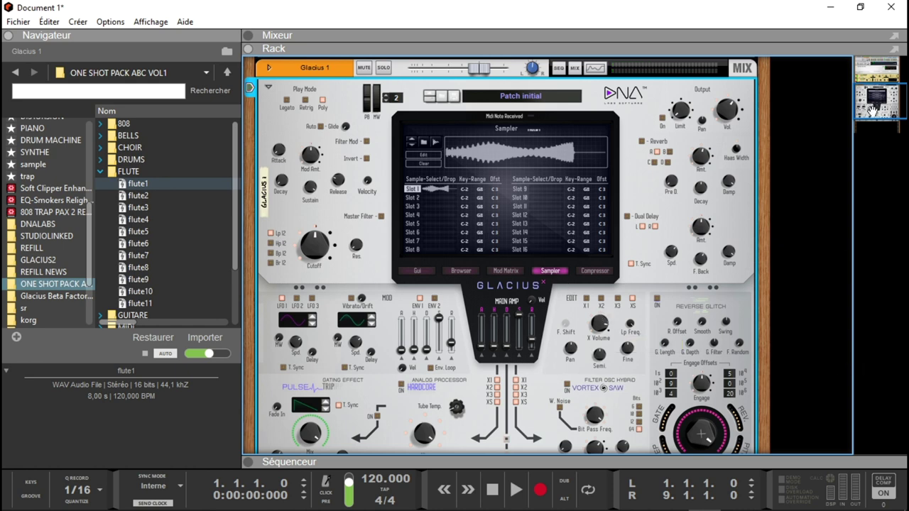
pyautogui.scroll(-2, 874, 112)
pyautogui.scroll(-2, 874, 112)
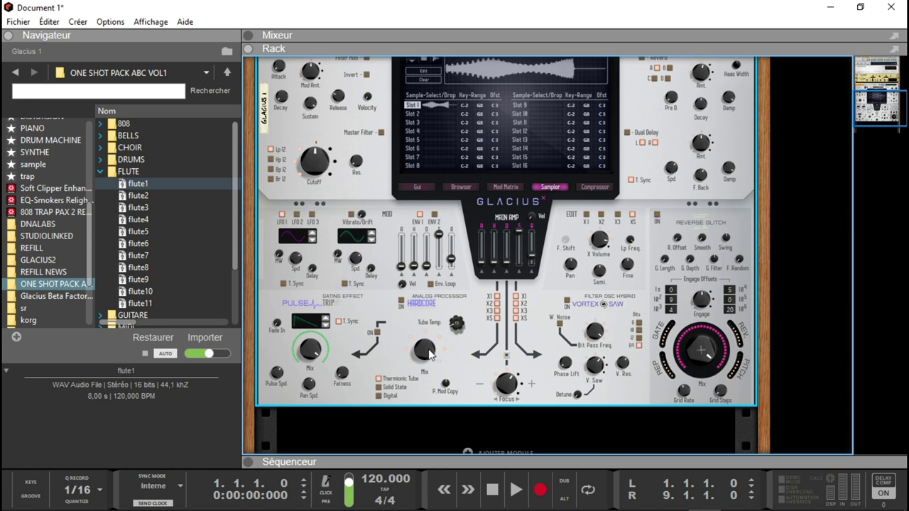
pyautogui.moveTo(452, 328); pyautogui.dragTo(452, 310)
pyautogui.moveTo(505, 390); pyautogui.dragTo(504, 382)
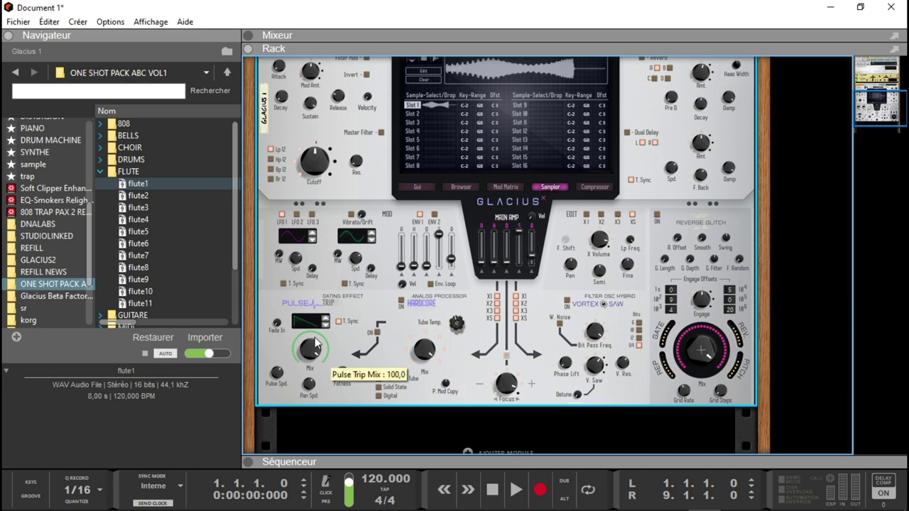
# Replace the Slot 1 sample with flute5 and load flute1 into Slot 2 of the sampler
pyautogui.moveTo(130, 238); pyautogui.dragTo(421, 118)
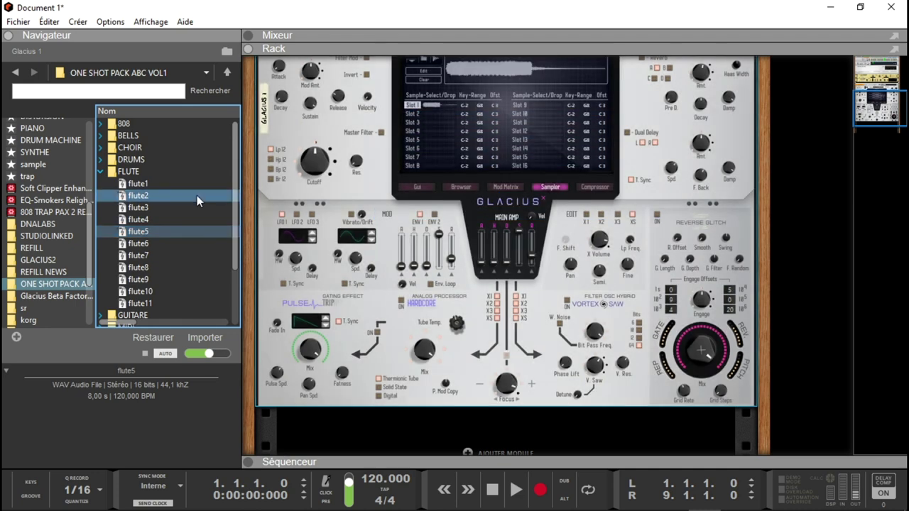
pyautogui.click(411, 113)
pyautogui.moveTo(135, 183); pyautogui.dragTo(441, 144)
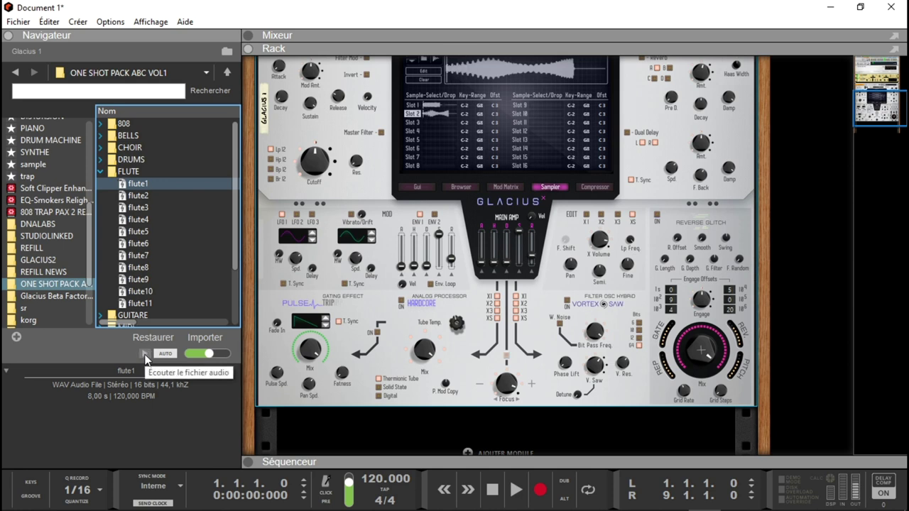
# Enable Auto glide on Glacius, adjust the Glide amount and switch on the reverb
pyautogui.moveTo(893, 108); pyautogui.dragTo(888, 91)
pyautogui.click(300, 193)
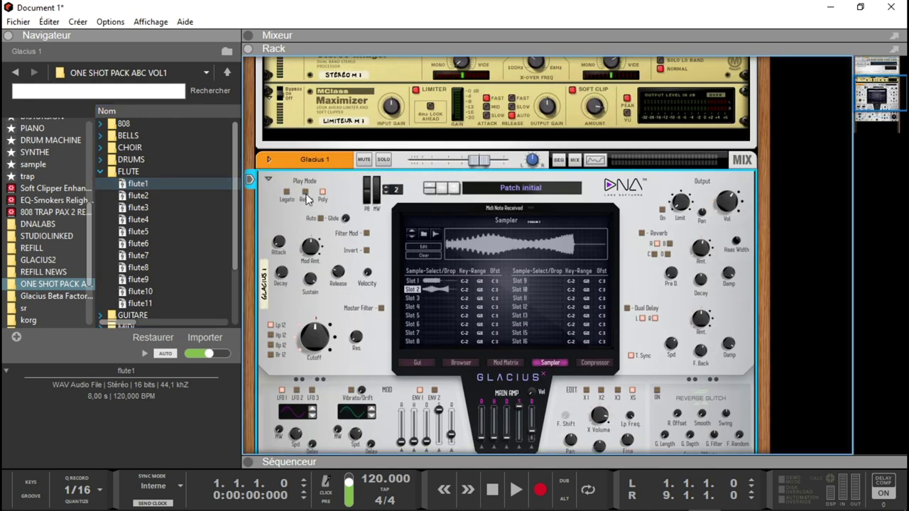
pyautogui.moveTo(347, 222); pyautogui.dragTo(349, 207)
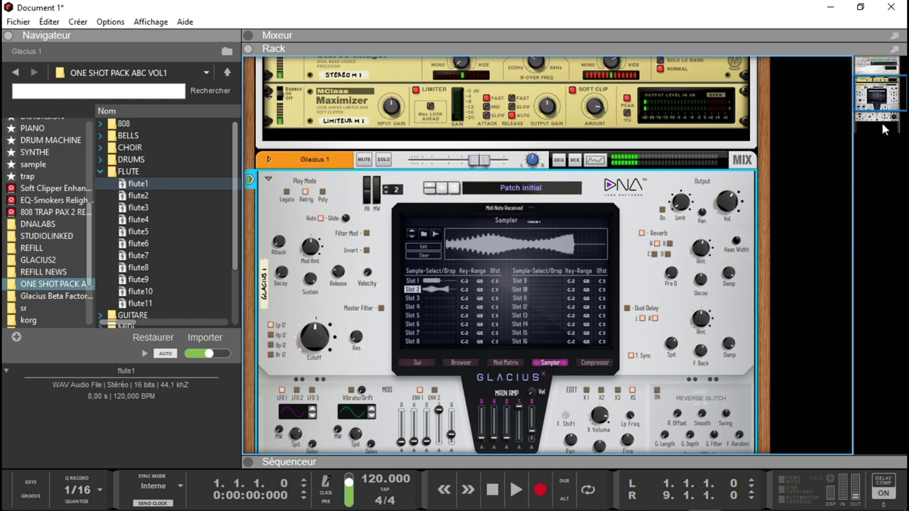
# Turn on the Pulse Trip gating effect and adjust its pulse speed
pyautogui.scroll(-4, 571, 229)
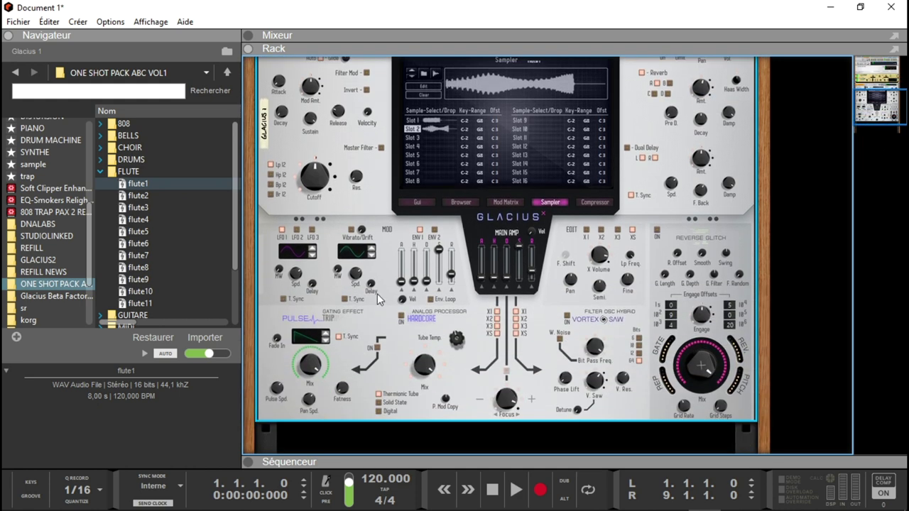
pyautogui.click(378, 348)
pyautogui.moveTo(277, 395)
pyautogui.moveTo(277, 392); pyautogui.dragTo(275, 389)
pyautogui.moveTo(860, 103); pyautogui.dragTo(866, 99)
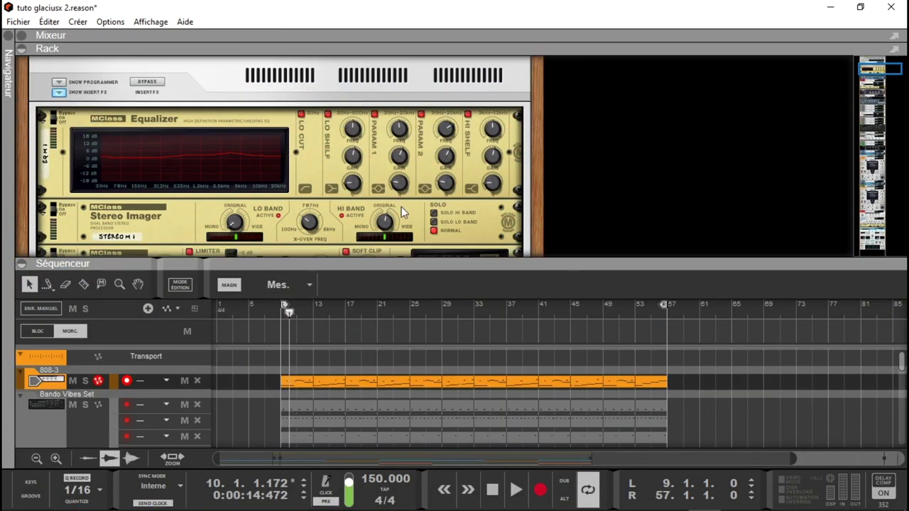
# Examine the rack of the tuto glaciusx 2 song, from the mastering devices through Morphine 8 and Re-Up to both Glacius modules
pyautogui.click(22, 265)
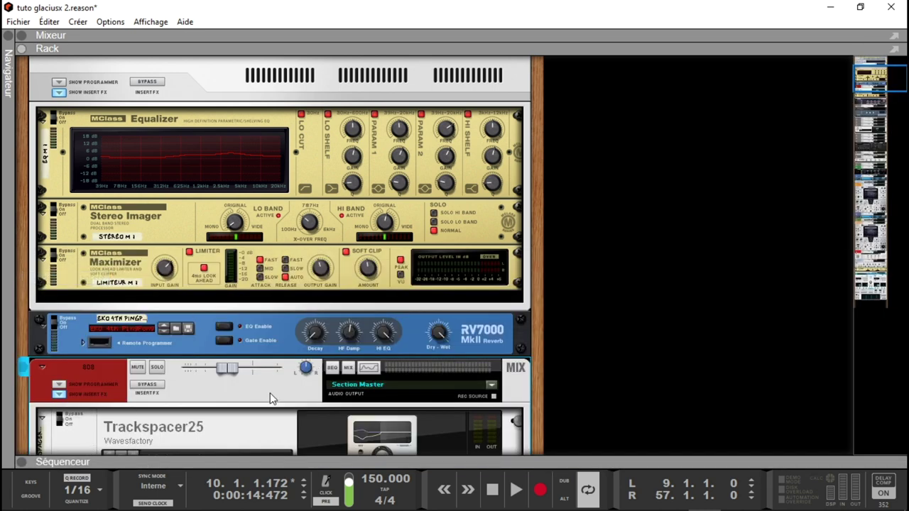
pyautogui.moveTo(892, 106); pyautogui.dragTo(887, 158)
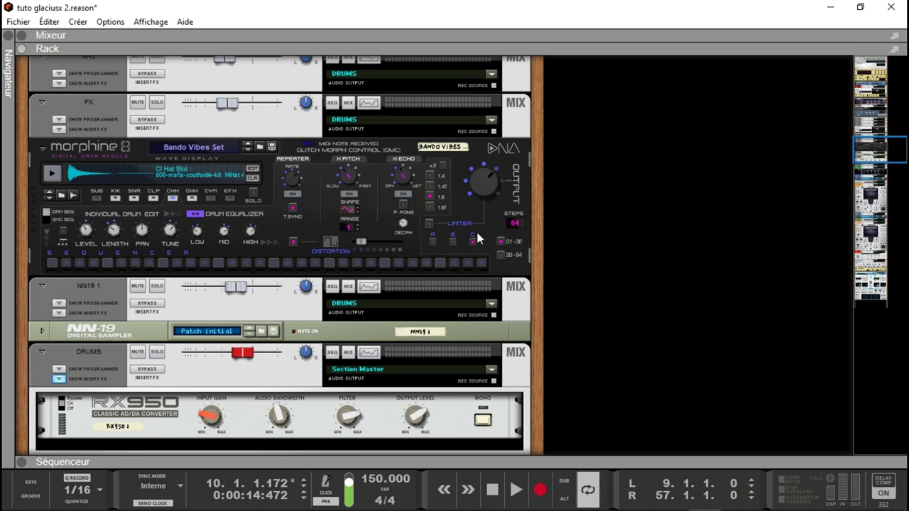
pyautogui.moveTo(880, 146); pyautogui.dragTo(874, 176)
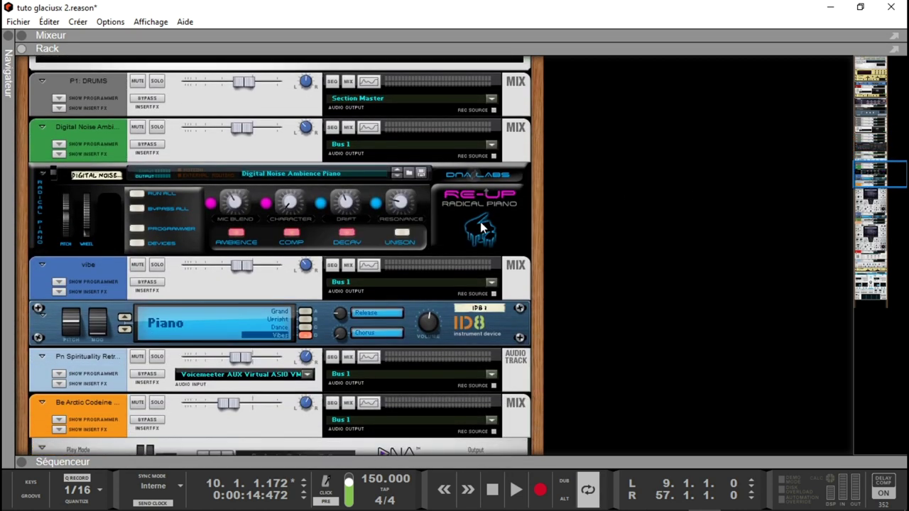
pyautogui.moveTo(878, 177); pyautogui.dragTo(876, 192)
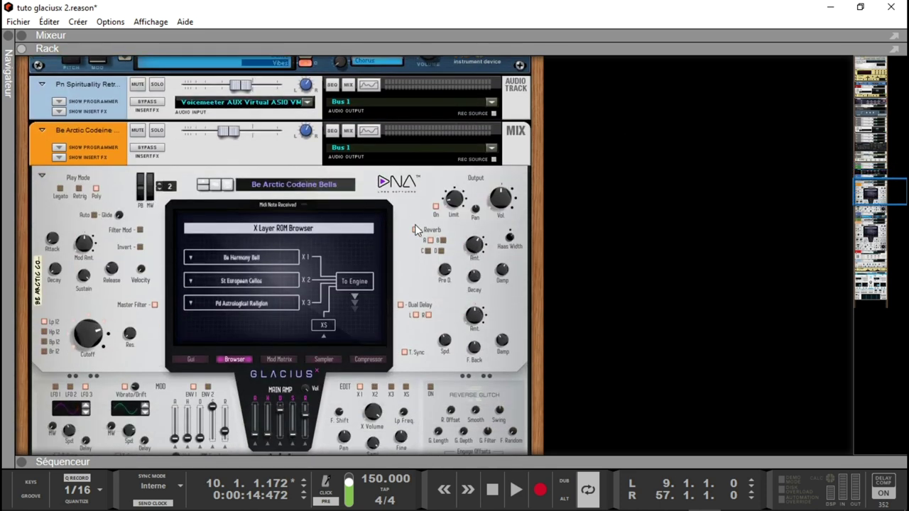
pyautogui.moveTo(878, 182); pyautogui.dragTo(871, 220)
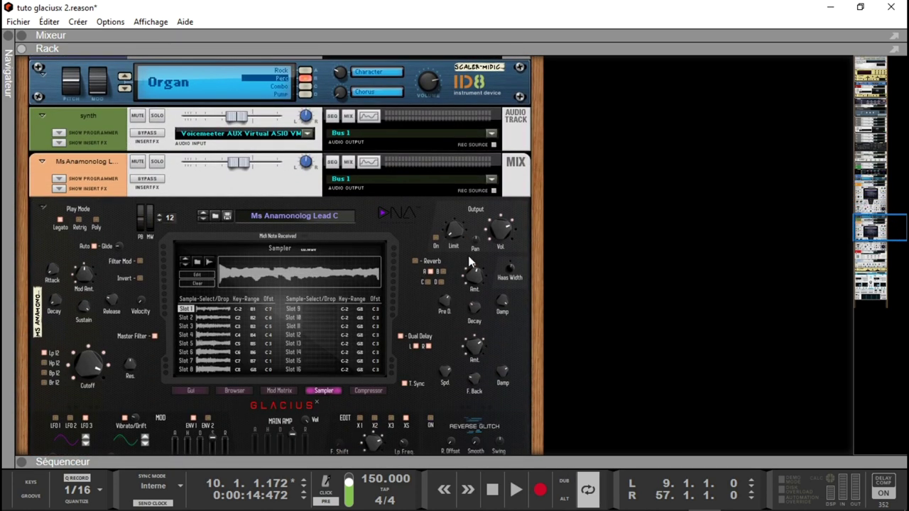
# Examine the Elite strings and Parsec devices, and open the patch browser for Parsec
pyautogui.moveTo(890, 227); pyautogui.dragTo(870, 253)
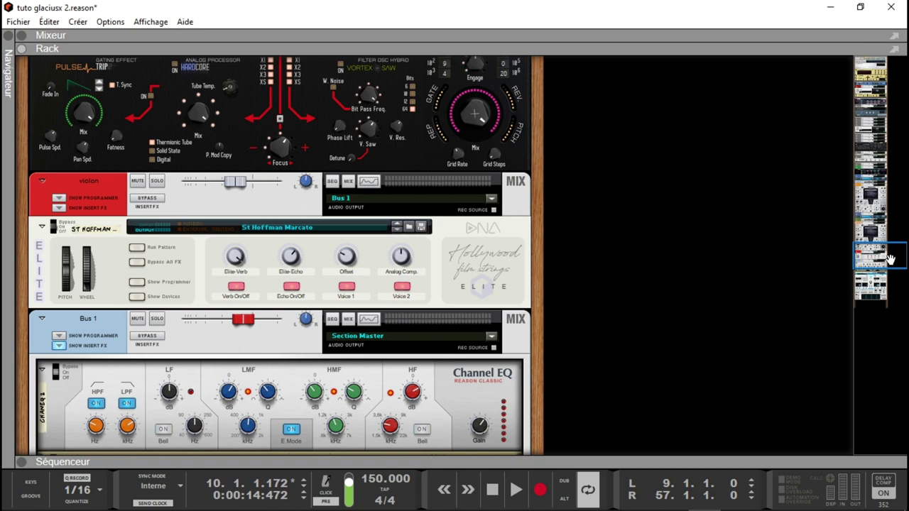
pyautogui.moveTo(890, 261); pyautogui.dragTo(892, 284)
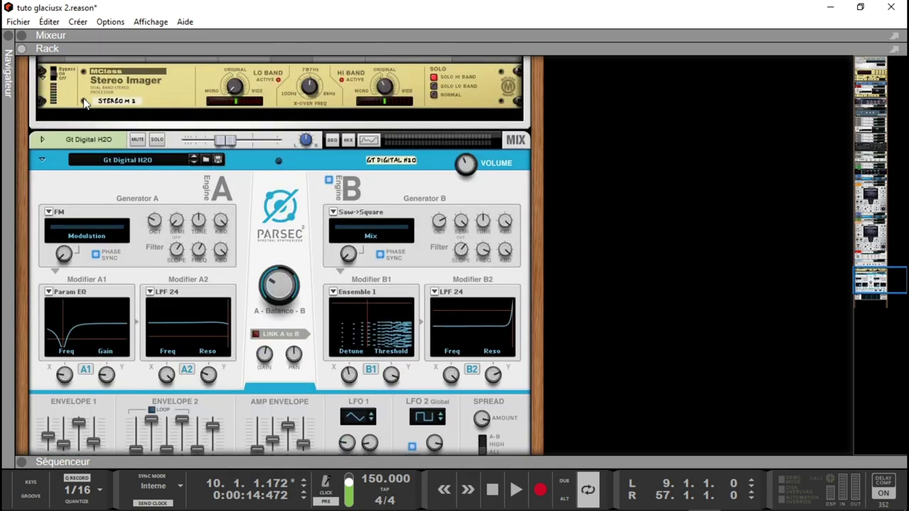
pyautogui.click(205, 160)
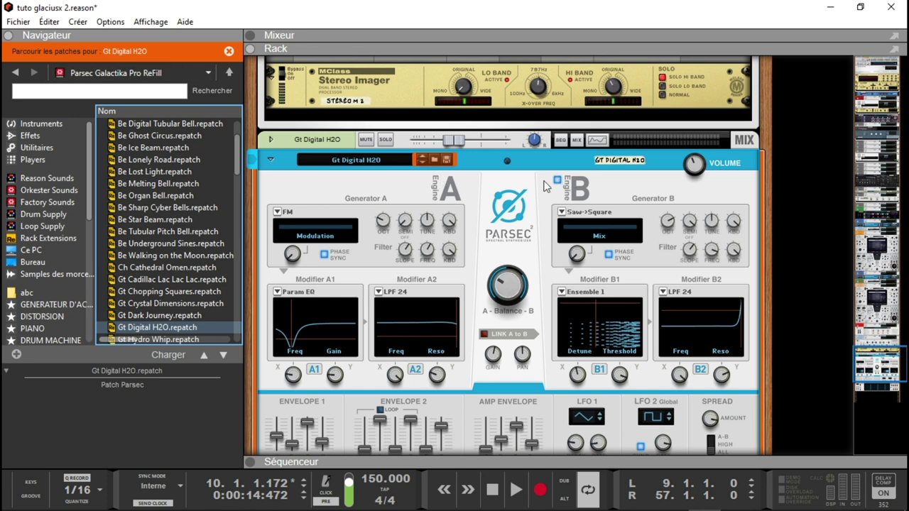
# Move the left loop locator to bar 1 and play the song from the start with the sequencer folded away
pyautogui.click(251, 463)
pyautogui.moveTo(515, 310); pyautogui.dragTo(404, 302)
pyautogui.press('KP_0')
pyautogui.press('space')
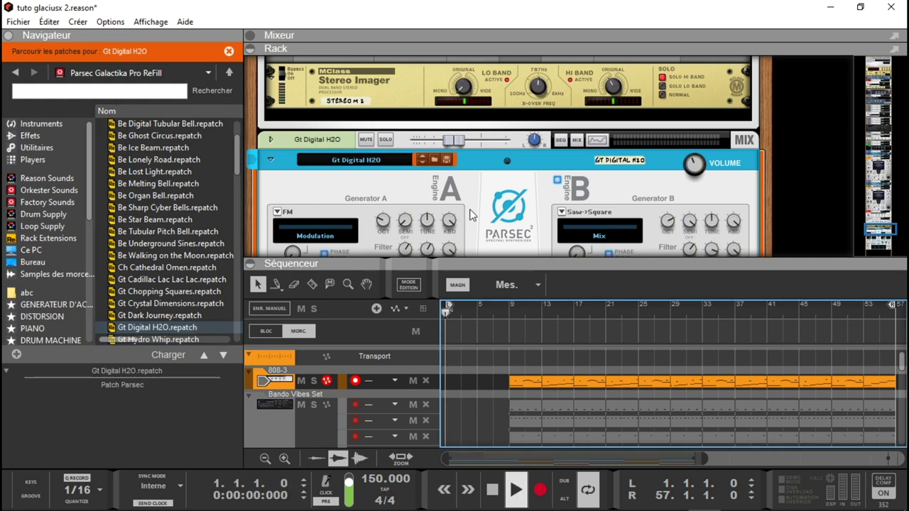
pyautogui.click(251, 264)
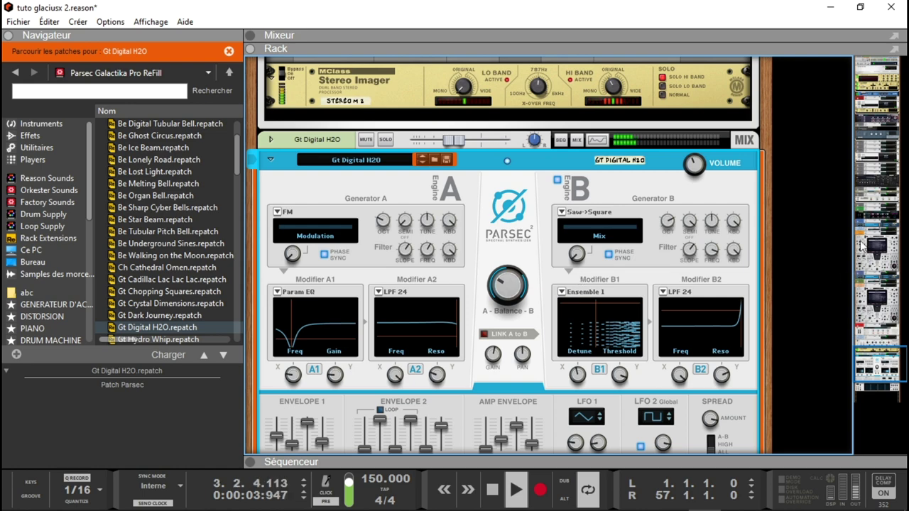